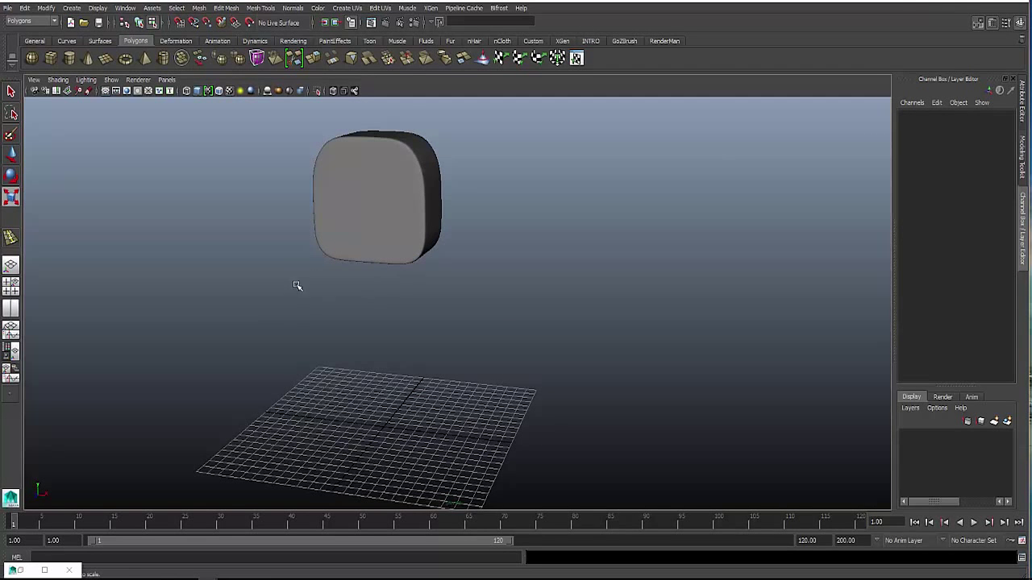
# Create a polygon cube at the grid centre and raise it to about Y 8.84, below the rounded block
pyautogui.keyDown('alt'); pyautogui.moveTo(307, 298); pyautogui.dragTo(277, 287); pyautogui.keyUp('alt')
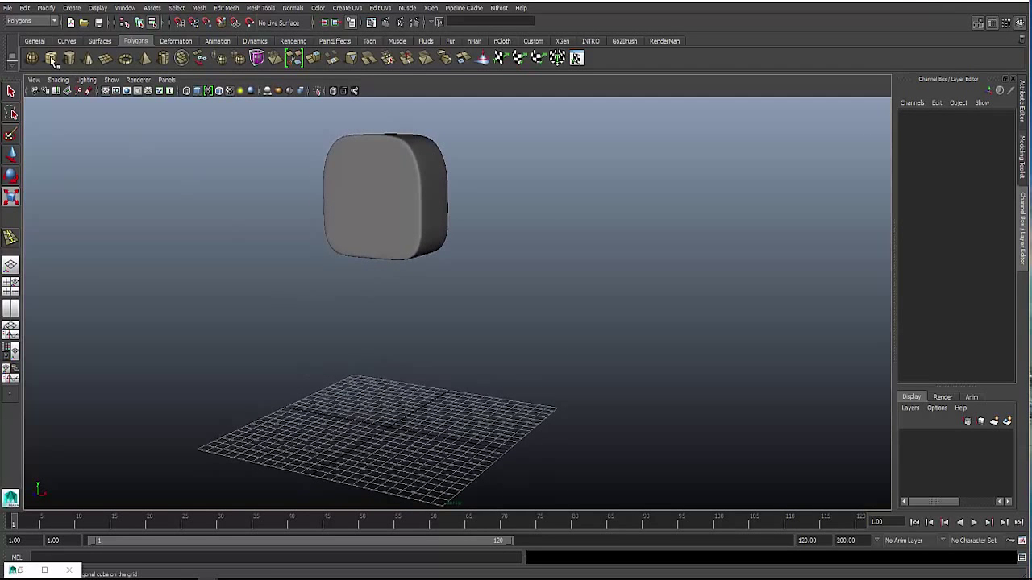
pyautogui.click(70, 57)
pyautogui.click(387, 393)
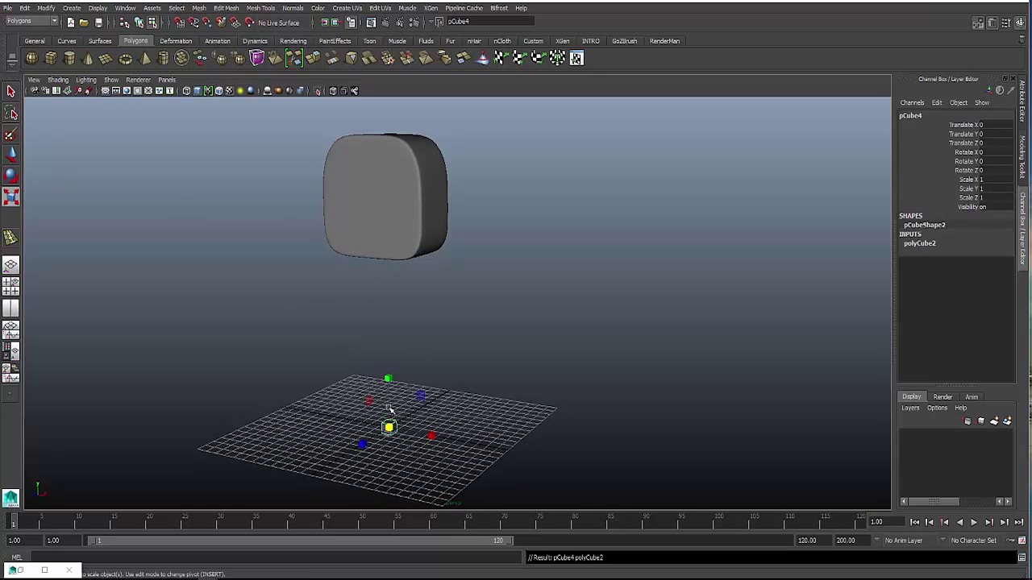
pyautogui.press('w')
pyautogui.moveTo(388, 384); pyautogui.dragTo(388, 282)
pyautogui.keyDown('alt'); pyautogui.moveTo(427, 327); pyautogui.dragTo(421, 357); pyautogui.keyUp('alt')
pyautogui.scroll(4, 411, 366)
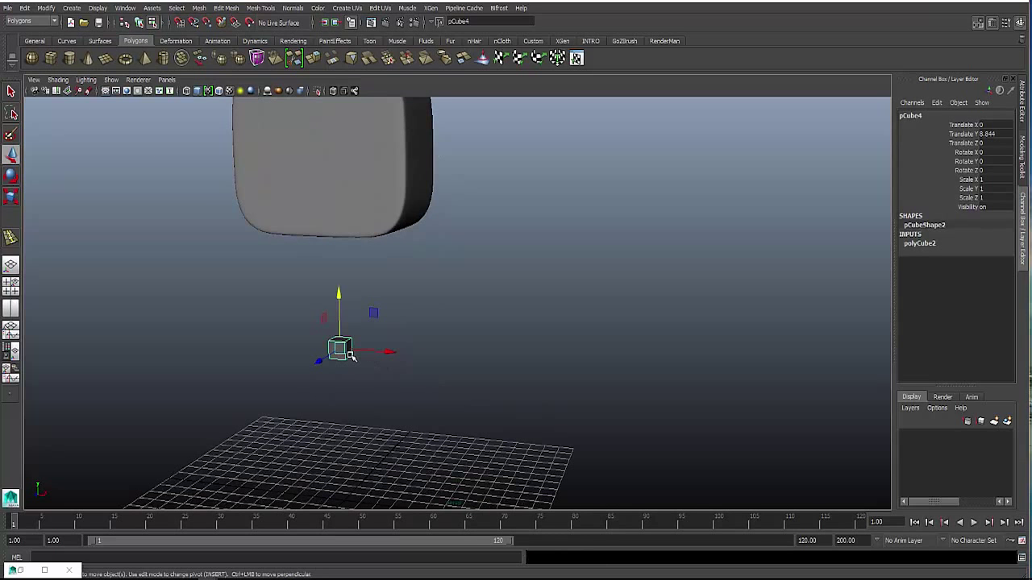
# Scale the new cube into a tall column, about 2.83 in X and Z and 11.88 in Y
pyautogui.press('r')
pyautogui.moveTo(341, 350); pyautogui.dragTo(336, 121)
pyautogui.keyDown('alt'); pyautogui.moveTo(422, 309); pyautogui.dragTo(468, 290); pyautogui.keyUp('alt')
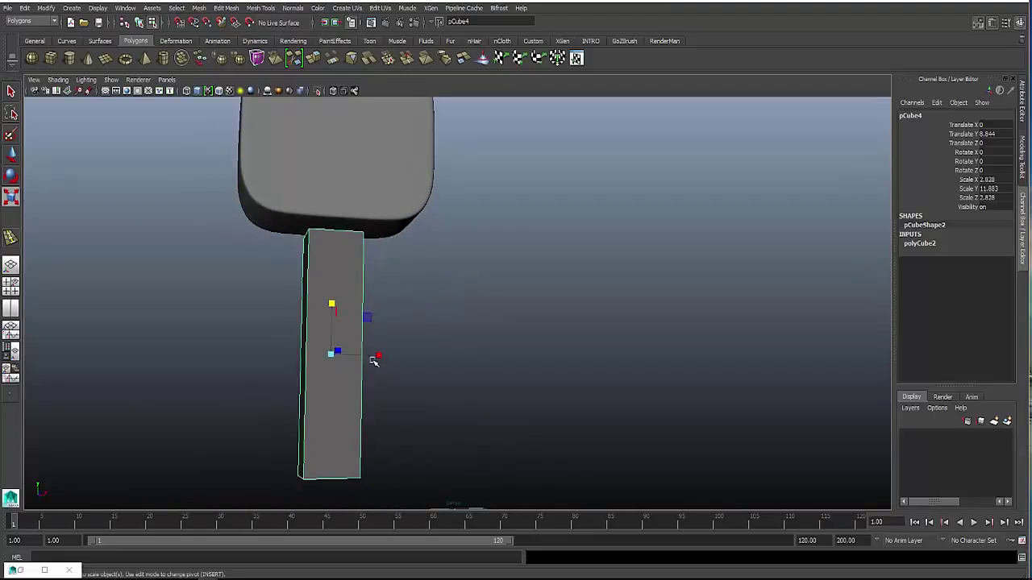
# Widen the column to about 3.85 in X, shorten it to about 9.88 in Y, and raise it beneath the rounded block
pyautogui.click(393, 356)
pyautogui.keyDown('alt'); pyautogui.moveTo(394, 355); pyautogui.dragTo(364, 356); pyautogui.keyUp('alt')
pyautogui.click(351, 359)
pyautogui.press('w')
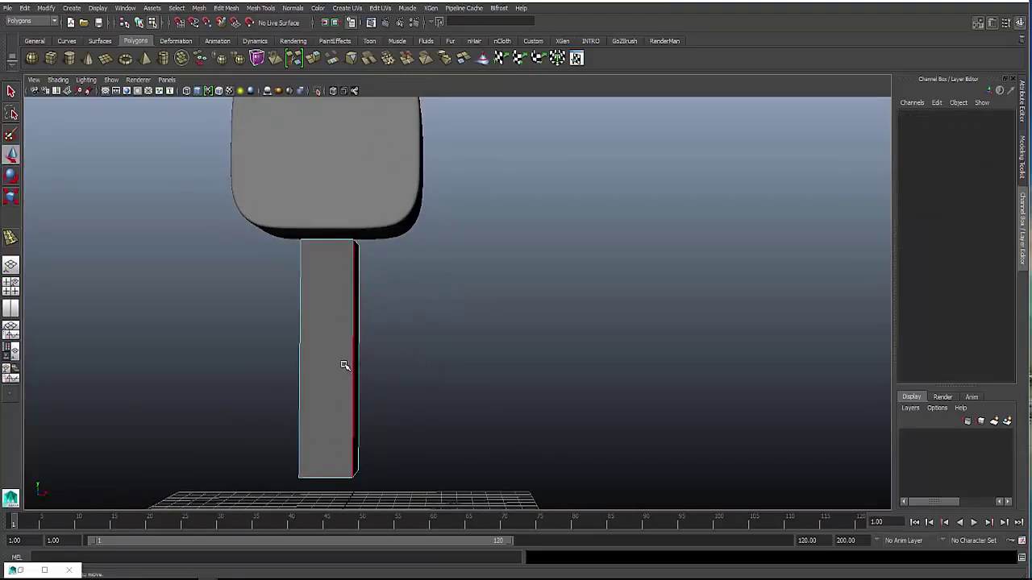
pyautogui.press('r')
pyautogui.moveTo(337, 358); pyautogui.dragTo(375, 320, button='right')
pyautogui.click(334, 339)
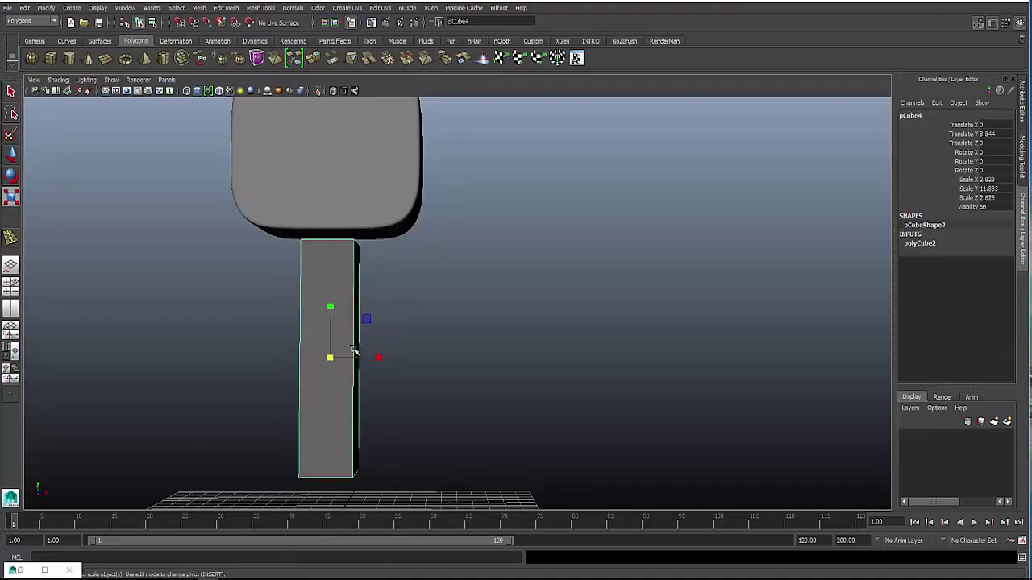
pyautogui.moveTo(379, 358); pyautogui.dragTo(330, 286)
pyautogui.press('w')
pyautogui.press('r')
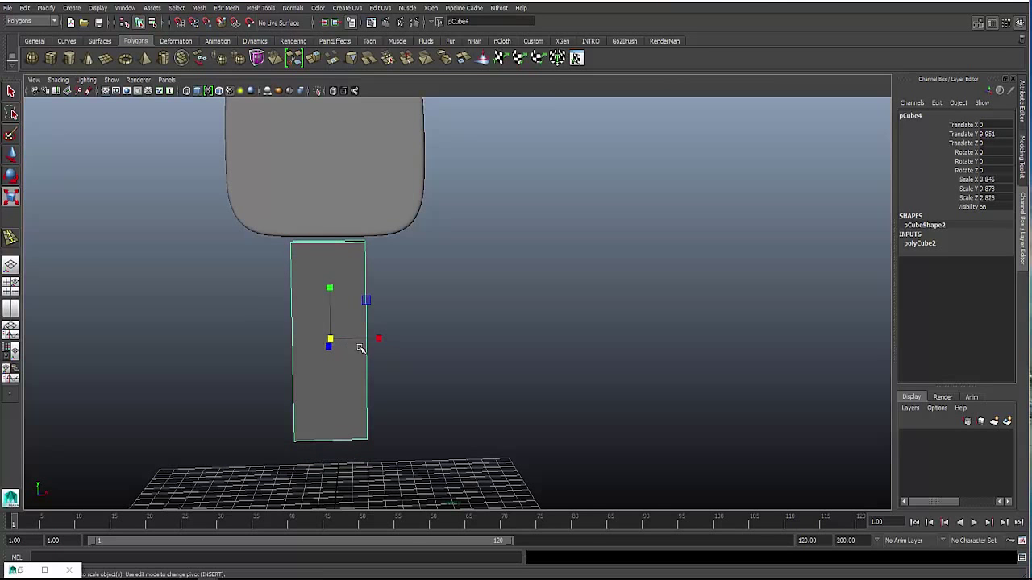
# Taper the column by scaling its top vertices inward and its bottom vertices outward
pyautogui.keyDown('alt'); pyautogui.moveTo(436, 351); pyautogui.dragTo(426, 269); pyautogui.keyUp('alt')
pyautogui.rightClick(427, 269)
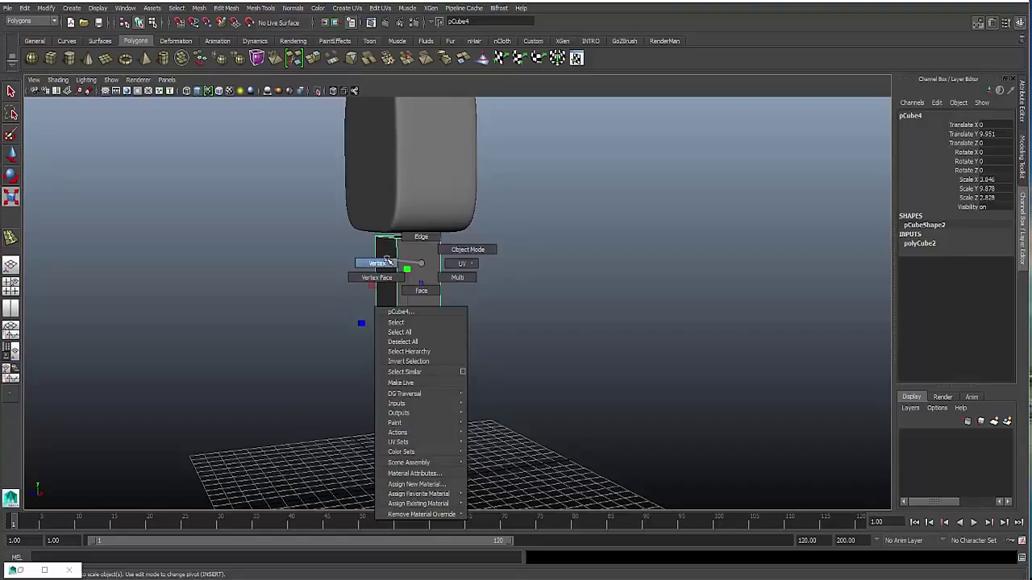
pyautogui.click(388, 262)
pyautogui.moveTo(359, 195); pyautogui.dragTo(482, 271)
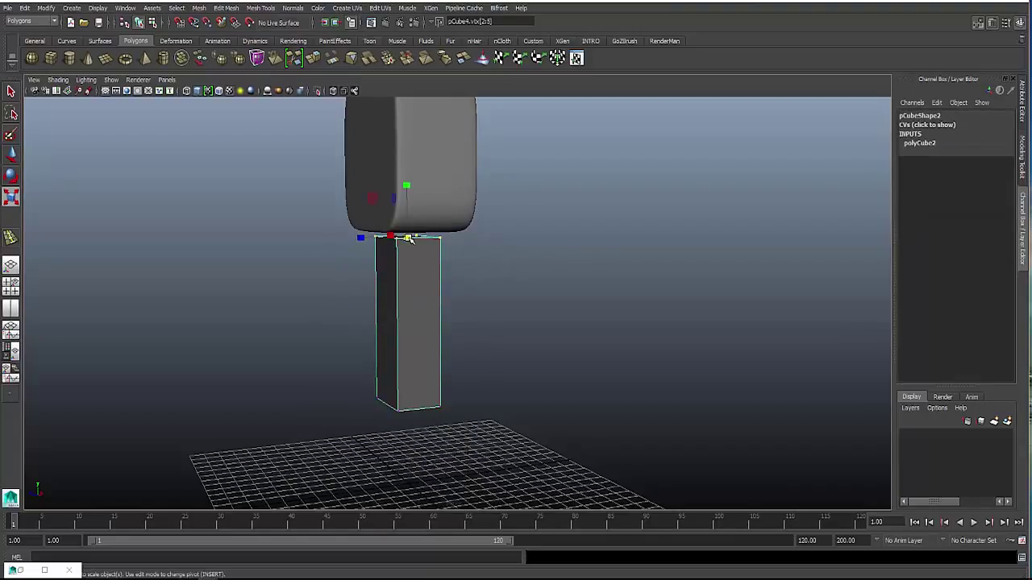
pyautogui.moveTo(409, 239); pyautogui.dragTo(386, 236)
pyautogui.keyDown('alt'); pyautogui.moveTo(457, 276); pyautogui.dragTo(541, 274); pyautogui.keyUp('alt')
pyautogui.moveTo(280, 242); pyautogui.dragTo(224, 240)
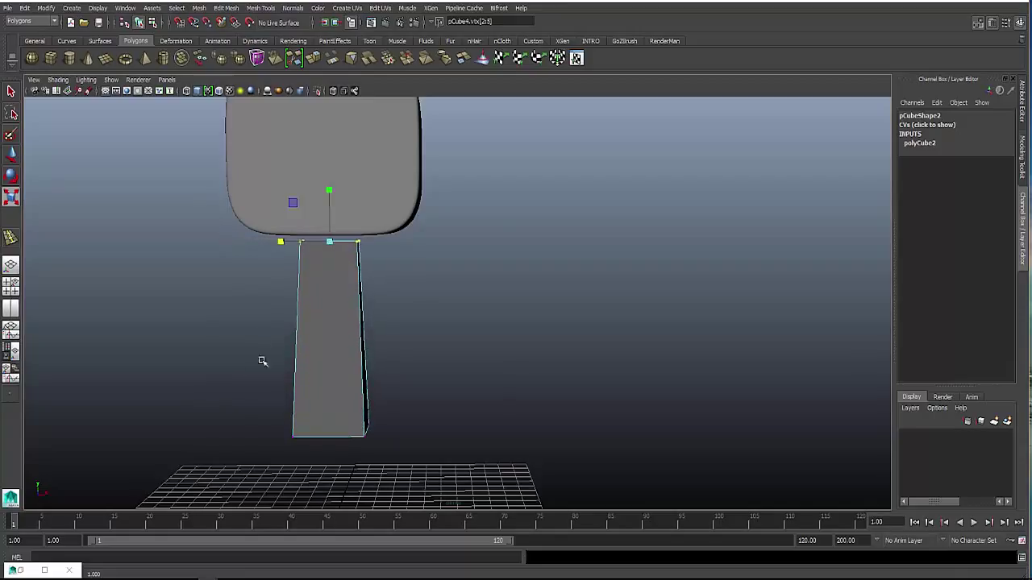
pyautogui.moveTo(233, 363); pyautogui.dragTo(392, 451)
pyautogui.moveTo(328, 432)
pyautogui.mouseDown()
pyautogui.moveTo(363, 418)
pyautogui.moveTo(297, 417)
pyautogui.moveTo(327, 418)
pyautogui.mouseUp()
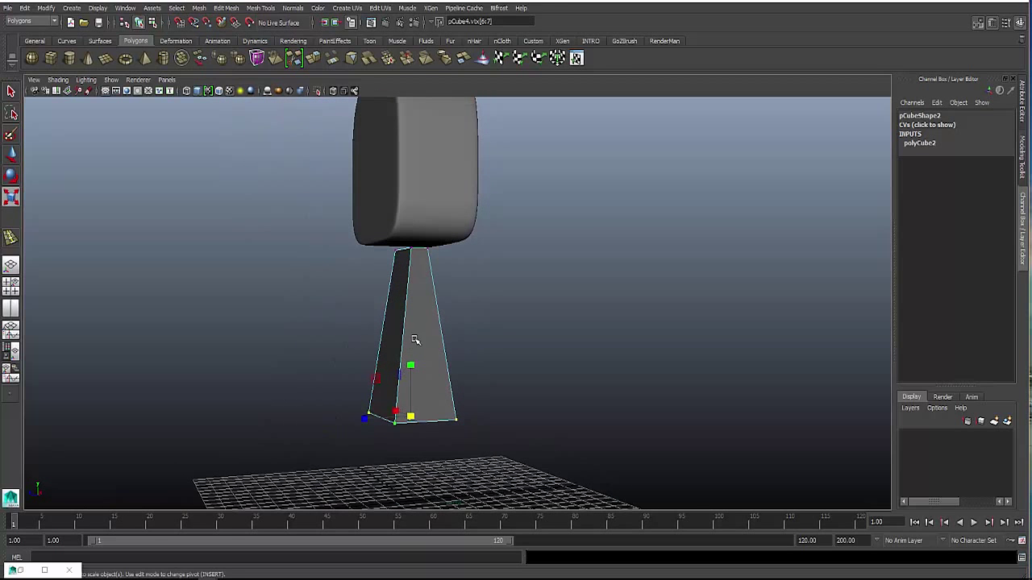
# Insert a horizontal edge loop around the lower part of the tapered column
pyautogui.click(234, 8)
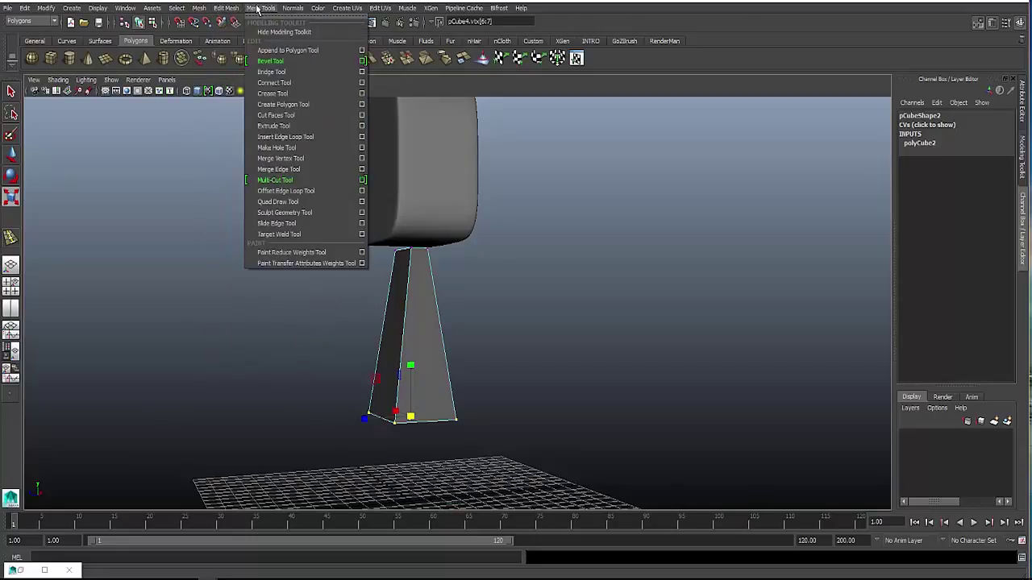
pyautogui.click(285, 136)
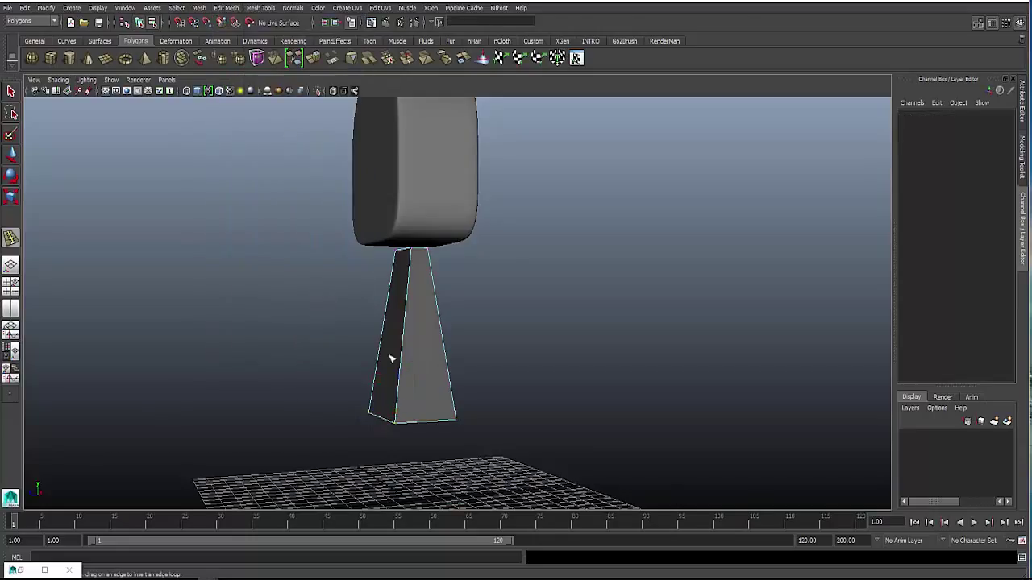
pyautogui.moveTo(405, 356); pyautogui.dragTo(404, 355)
pyautogui.keyDown('alt'); pyautogui.moveTo(481, 360); pyautogui.dragTo(448, 356); pyautogui.keyUp('alt')
# Select the inserted edge loop and scale it outward so the column bulges above its base
pyautogui.rightClick(441, 352)
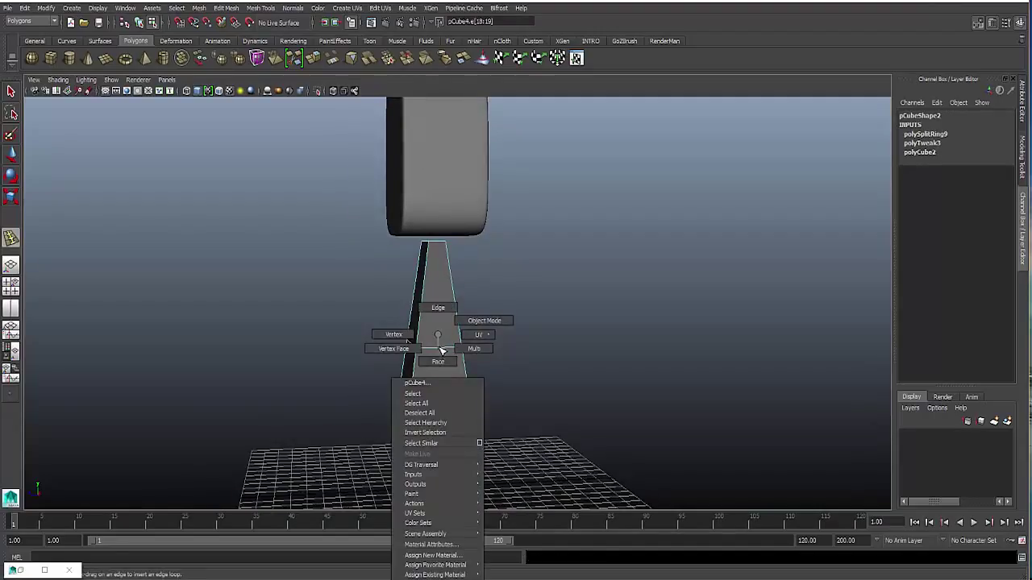
pyautogui.moveTo(439, 349); pyautogui.dragTo(441, 316, button='right')
pyautogui.click(430, 353)
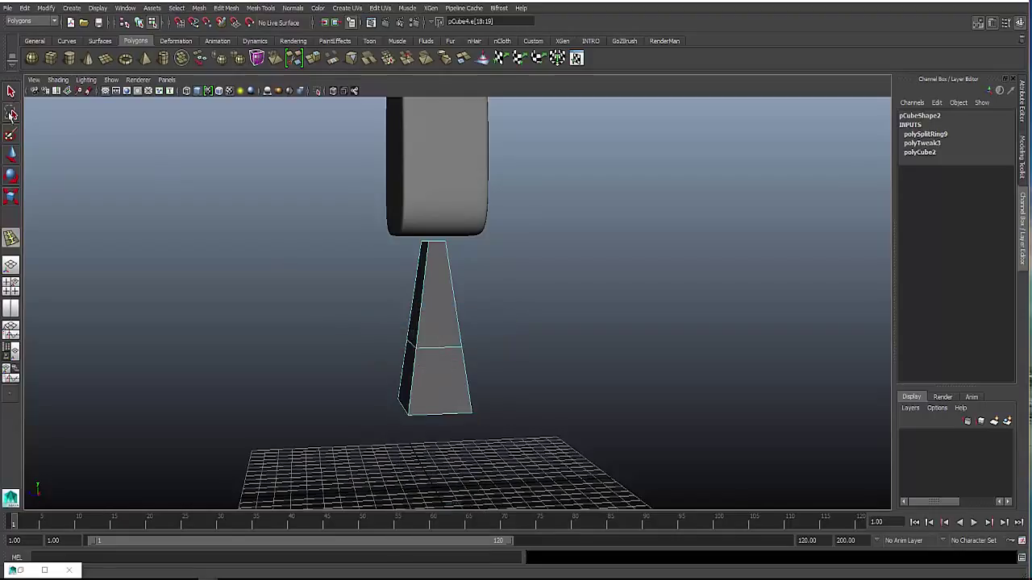
pyautogui.click(13, 100)
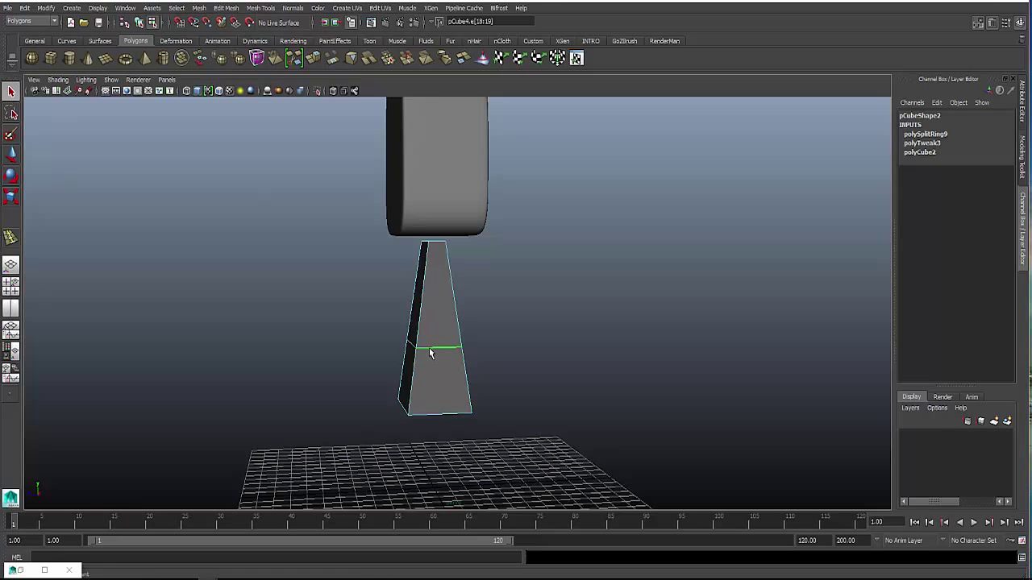
pyautogui.keyDown('alt'); pyautogui.moveTo(484, 364); pyautogui.dragTo(531, 362); pyautogui.keyUp('alt')
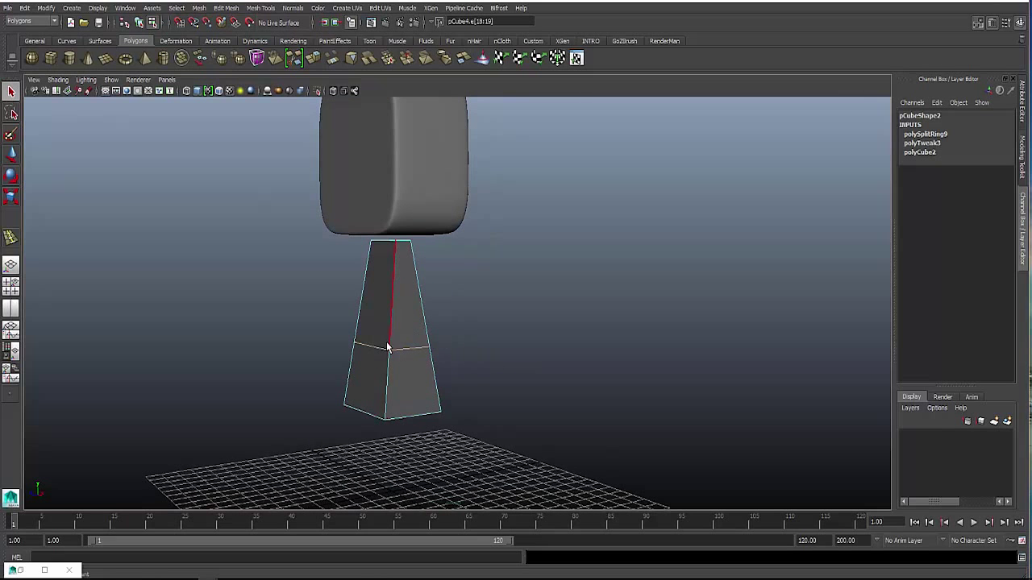
pyautogui.keyDown('alt'); pyautogui.moveTo(403, 350); pyautogui.dragTo(449, 357); pyautogui.keyUp('alt')
pyautogui.click(432, 352)
pyautogui.press('w')
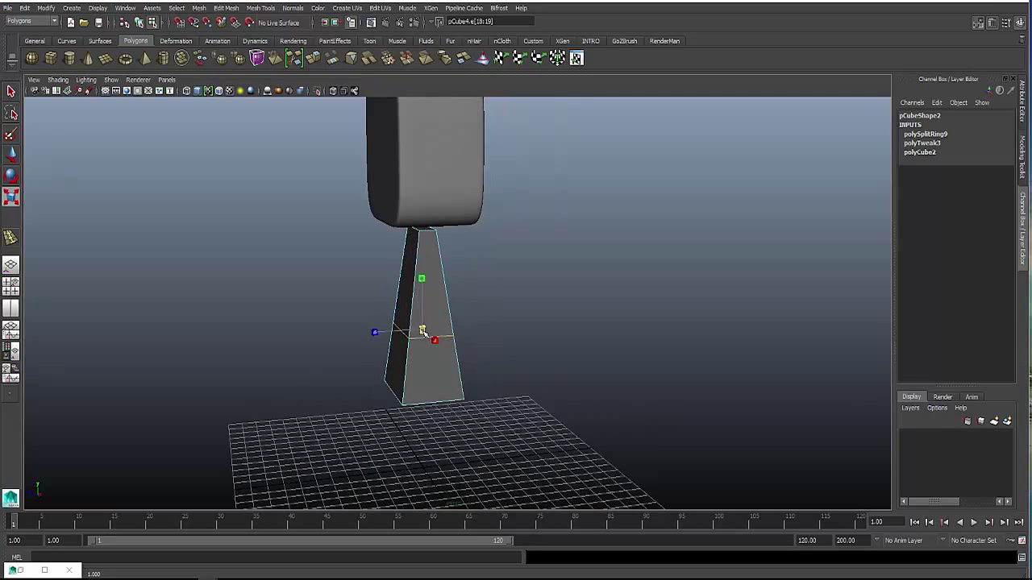
pyautogui.keyDown('alt'); pyautogui.moveTo(508, 339); pyautogui.dragTo(329, 354); pyautogui.keyUp('alt')
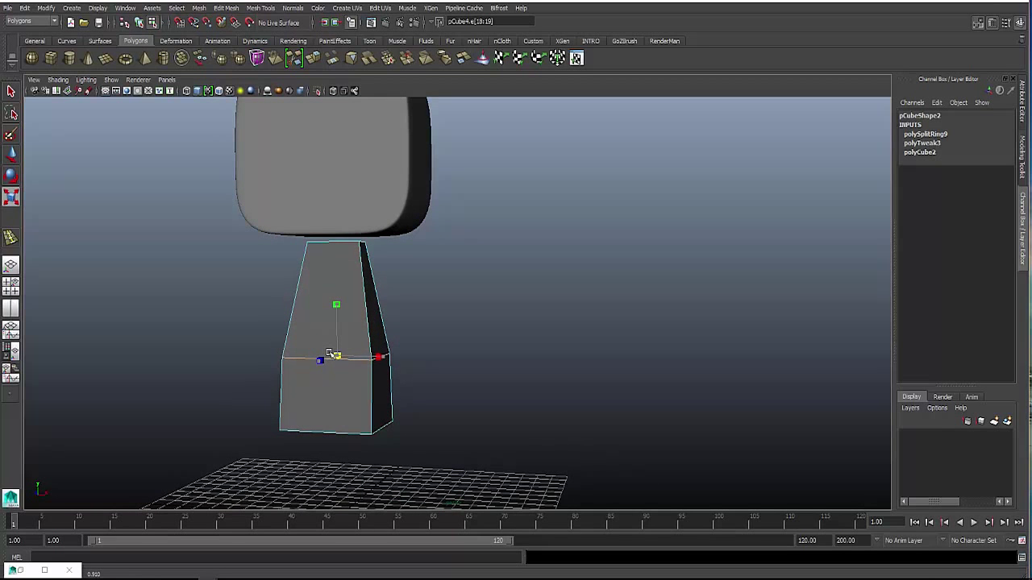
pyautogui.keyDown('alt'); pyautogui.moveTo(449, 320); pyautogui.dragTo(421, 318); pyautogui.keyUp('alt')
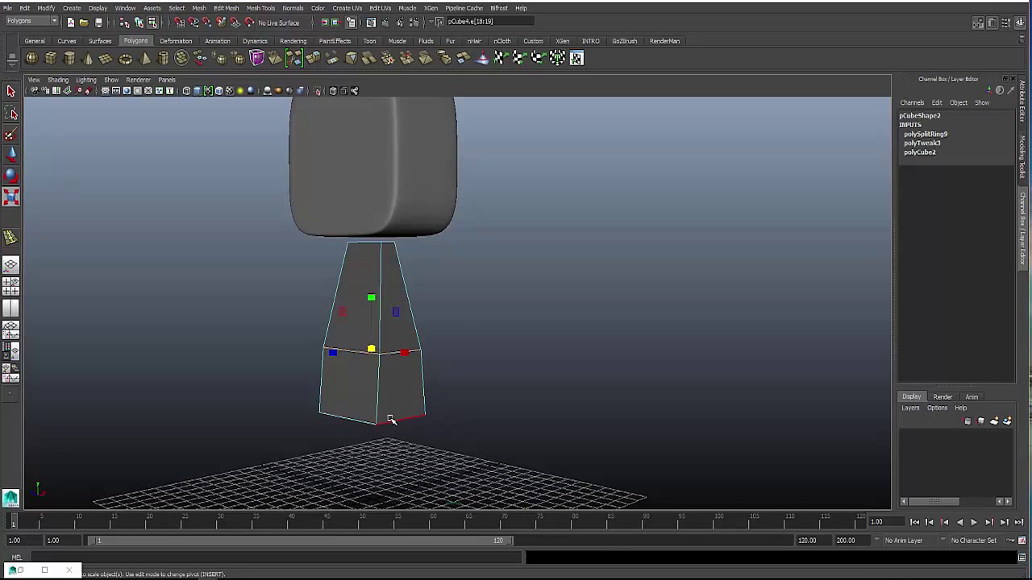
# Insert supporting edge loops close to the column's vertical corners and its base to keep them firm when smoothed
pyautogui.press('g')
pyautogui.keyDown('alt'); pyautogui.moveTo(481, 411); pyautogui.dragTo(369, 431); pyautogui.keyUp('alt')
pyautogui.moveTo(307, 423); pyautogui.dragTo(305, 419)
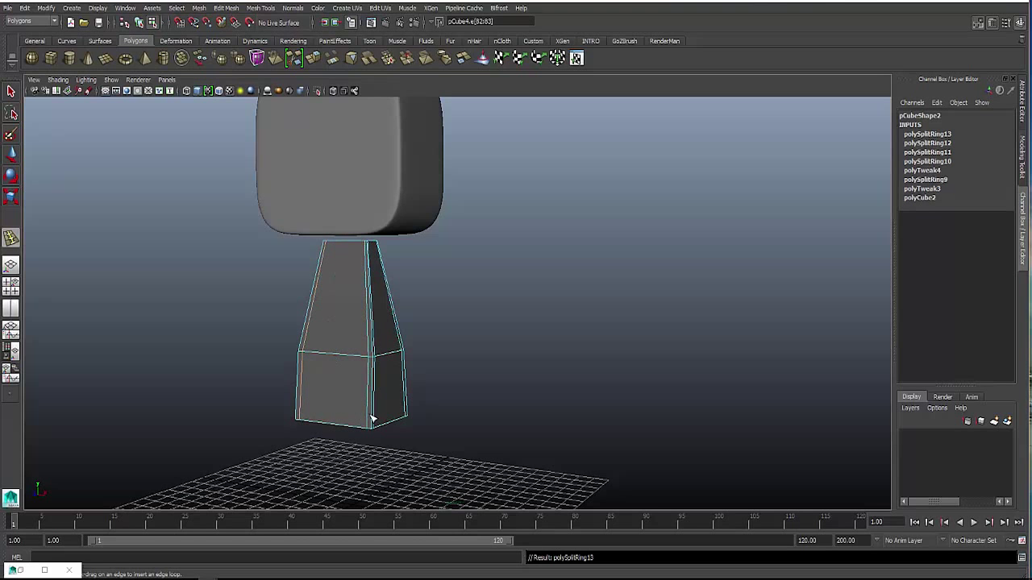
pyautogui.moveTo(373, 419); pyautogui.dragTo(374, 423)
pyautogui.keyDown('alt'); pyautogui.moveTo(475, 357); pyautogui.dragTo(413, 310); pyautogui.keyUp('alt')
pyautogui.moveTo(524, 266); pyautogui.dragTo(525, 255)
pyautogui.keyDown('alt'); pyautogui.moveTo(525, 255); pyautogui.dragTo(314, 346); pyautogui.keyUp('alt')
# Return the column to object mode, turn on its smooth preview, and adjust its height to meet the rounded block
pyautogui.moveTo(315, 326); pyautogui.dragTo(337, 337, button='right')
pyautogui.click(325, 339)
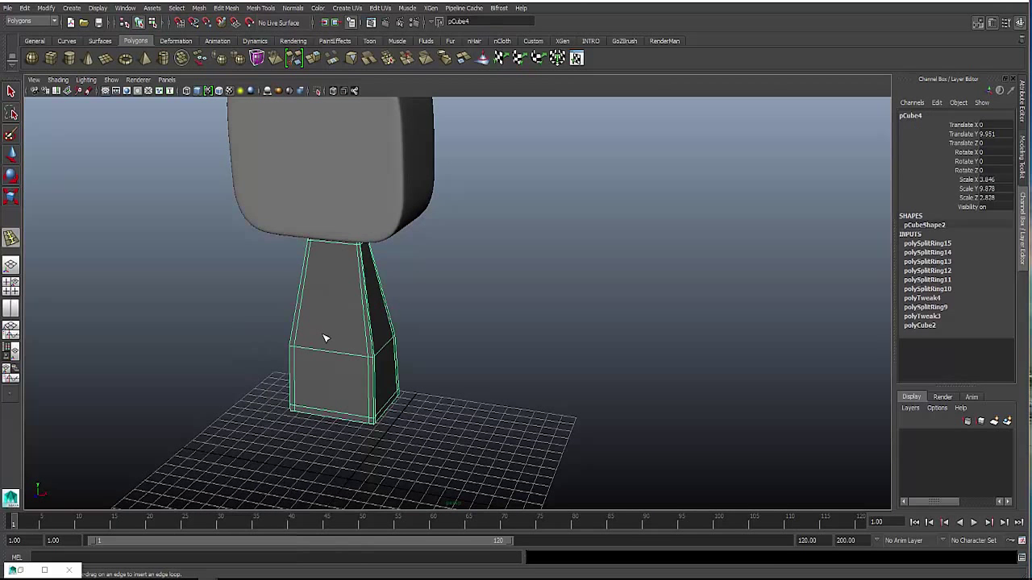
pyautogui.keyDown('alt'); pyautogui.moveTo(452, 374); pyautogui.dragTo(335, 332); pyautogui.keyUp('alt')
pyautogui.click(335, 332)
pyautogui.press('w')
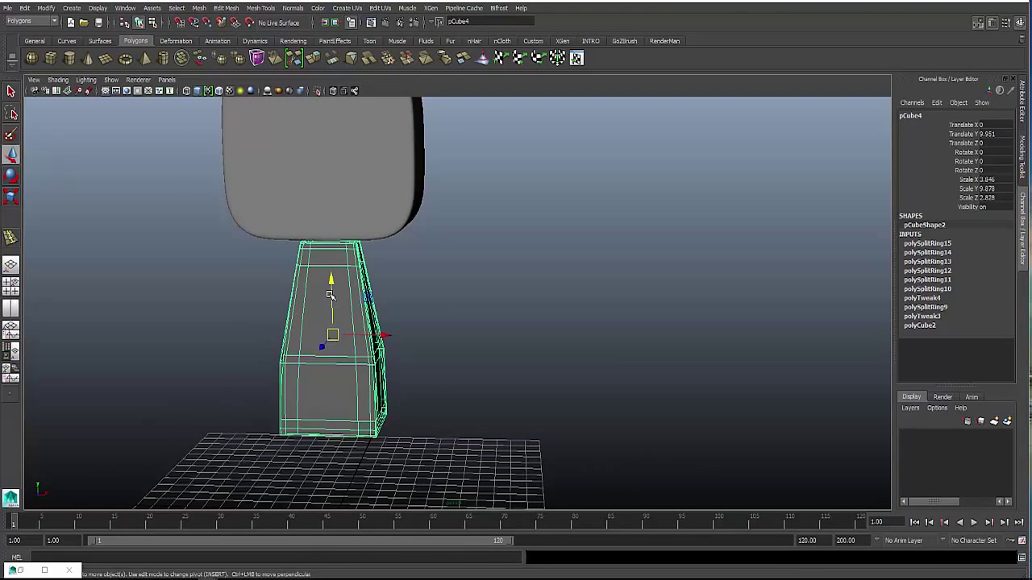
pyautogui.press('3')
pyautogui.moveTo(332, 292); pyautogui.dragTo(331, 280)
pyautogui.keyDown('alt'); pyautogui.moveTo(411, 279); pyautogui.dragTo(441, 258); pyautogui.keyUp('alt')
pyautogui.moveTo(328, 268); pyautogui.dragTo(330, 279)
pyautogui.keyDown('alt'); pyautogui.moveTo(421, 282); pyautogui.dragTo(445, 297); pyautogui.keyUp('alt')
pyautogui.click(445, 297)
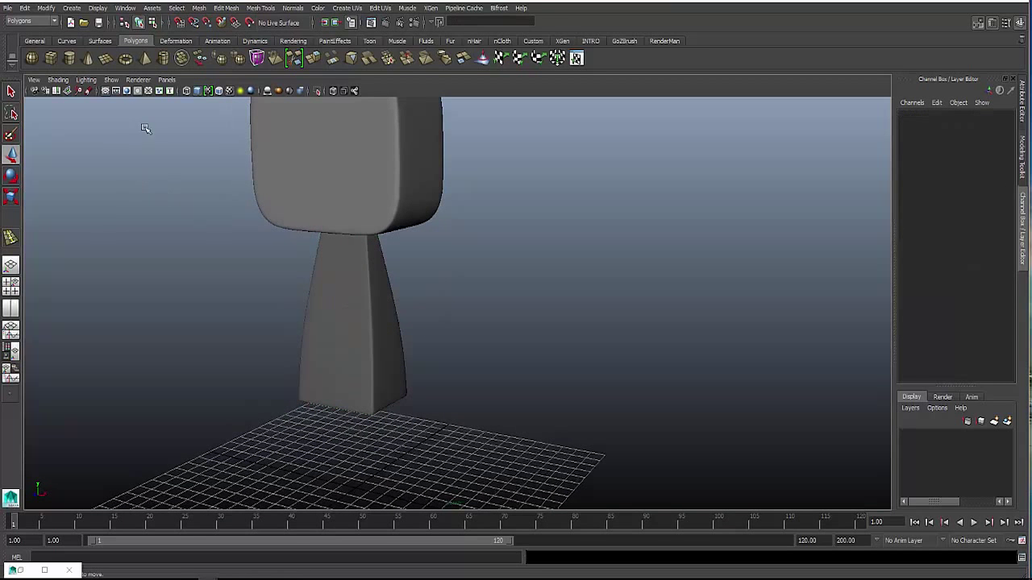
# Create another polygon cube and place it beside the column at about X 6.39, Y 10.09
pyautogui.click(50, 58)
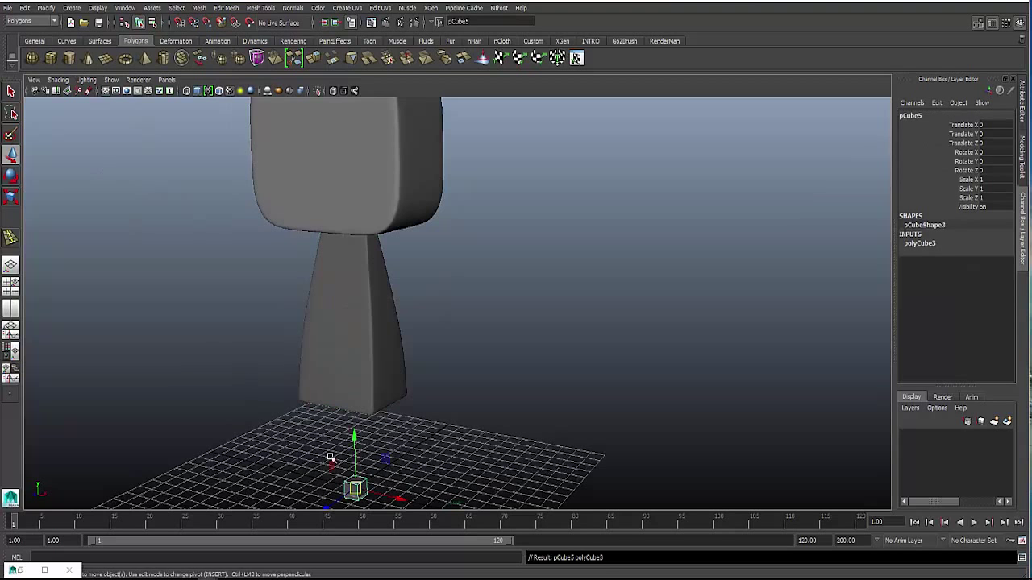
pyautogui.moveTo(354, 440); pyautogui.dragTo(352, 274)
pyautogui.moveTo(387, 330); pyautogui.dragTo(519, 340)
pyautogui.keyDown('alt'); pyautogui.moveTo(473, 373); pyautogui.dragTo(472, 357); pyautogui.keyUp('alt')
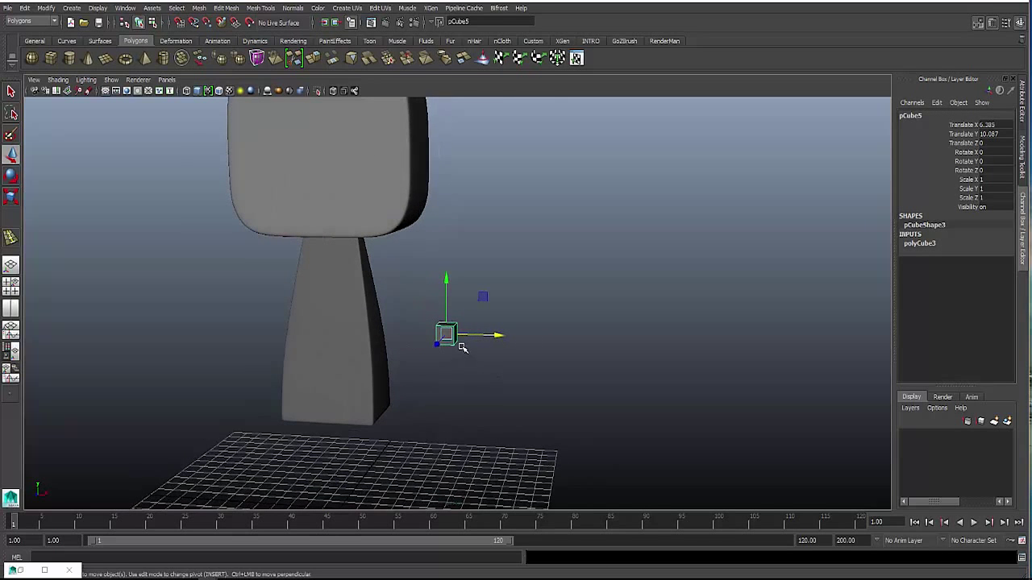
# Scale the second cube into a thin upright bar, about 1.01 in X and Z and 4.88 in Y
pyautogui.press('r')
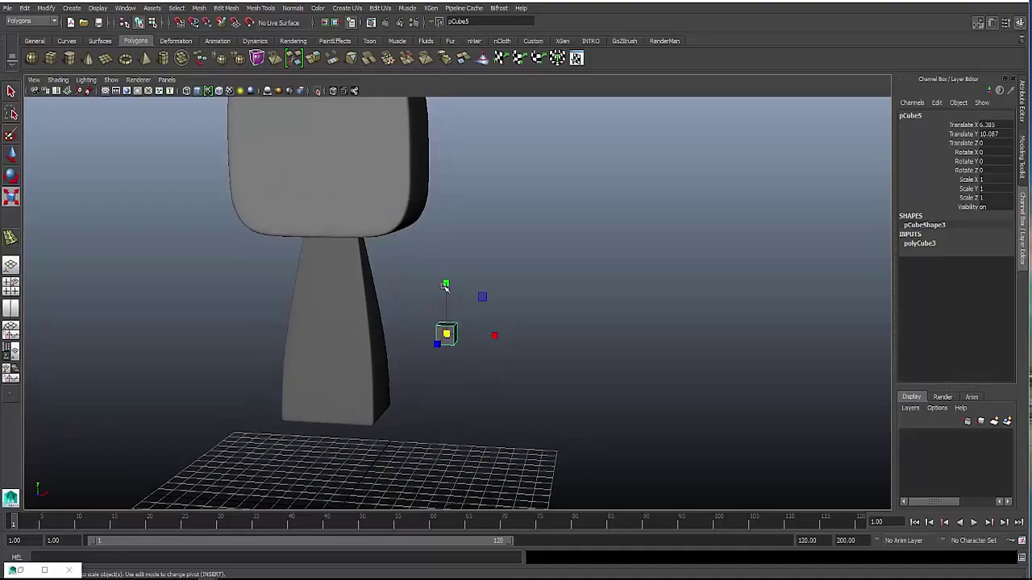
pyautogui.moveTo(446, 286); pyautogui.dragTo(446, 97)
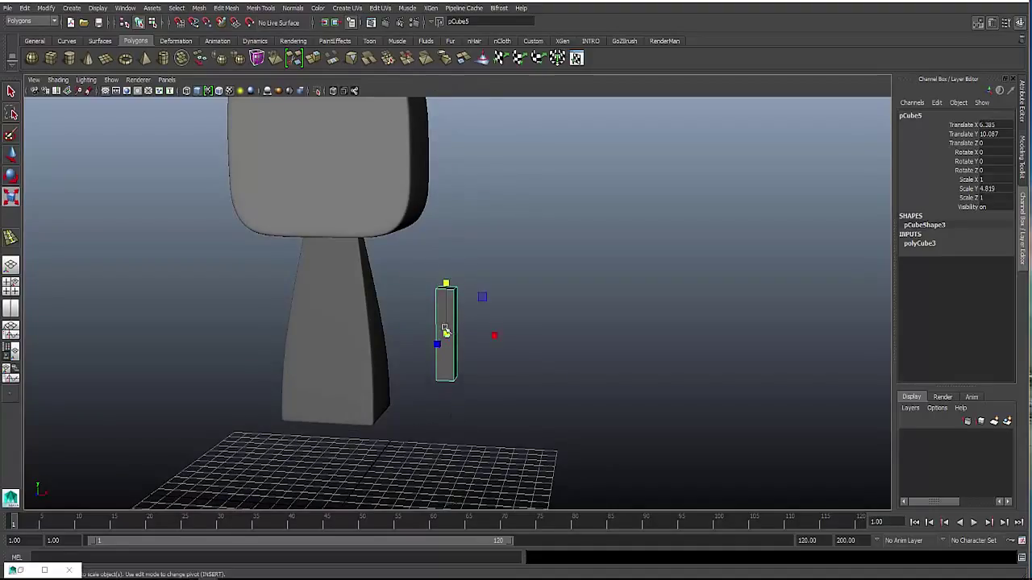
pyautogui.moveTo(448, 334); pyautogui.dragTo(445, 313)
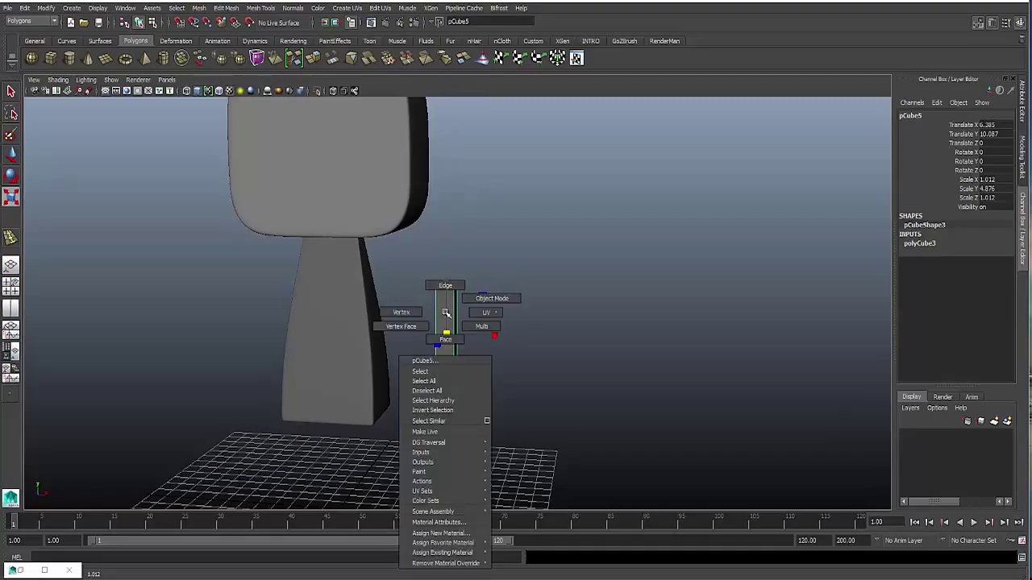
# Taper the thin bar by scaling its top vertices inward and its bottom vertices outward
pyautogui.moveTo(445, 313); pyautogui.dragTo(425, 311, button='right')
pyautogui.moveTo(413, 247); pyautogui.dragTo(445, 289)
pyautogui.moveTo(416, 362); pyautogui.dragTo(498, 402)
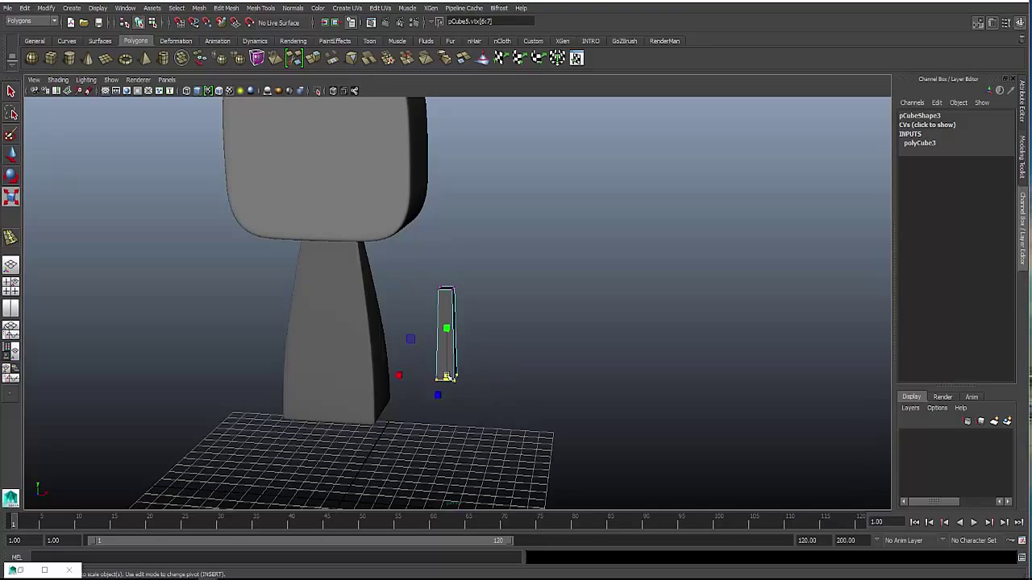
pyautogui.moveTo(448, 377); pyautogui.dragTo(479, 426)
pyautogui.scroll(5, 488, 378)
pyautogui.keyDown('alt'); pyautogui.moveTo(479, 427); pyautogui.dragTo(458, 350, button='middle'); pyautogui.keyUp('alt')
pyautogui.keyDown('alt'); pyautogui.moveTo(459, 350); pyautogui.dragTo(432, 360); pyautogui.keyUp('alt')
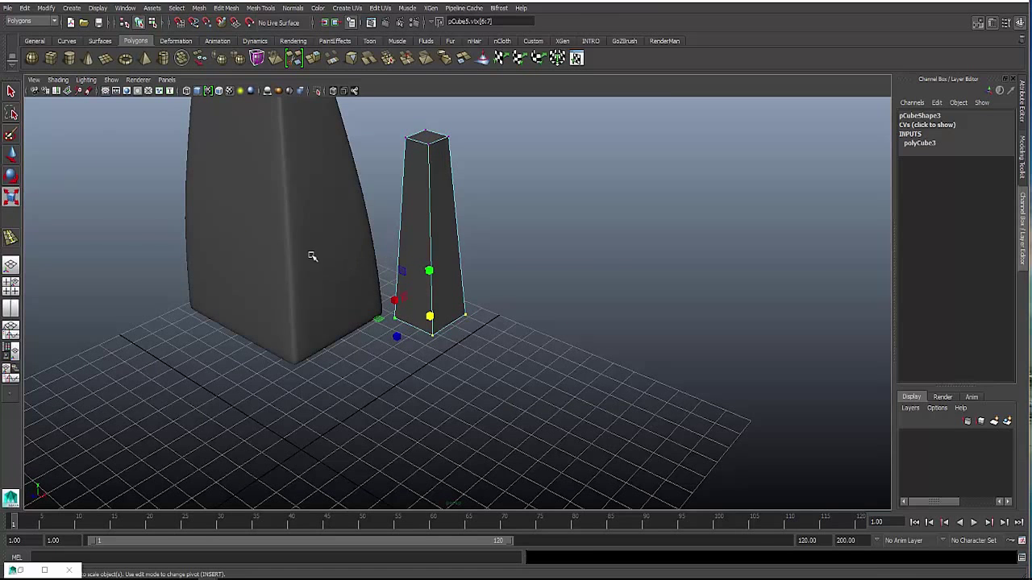
# Move the bar's outer top vertices along X toward the column to slope its outer side
pyautogui.doubleClick(11, 198)
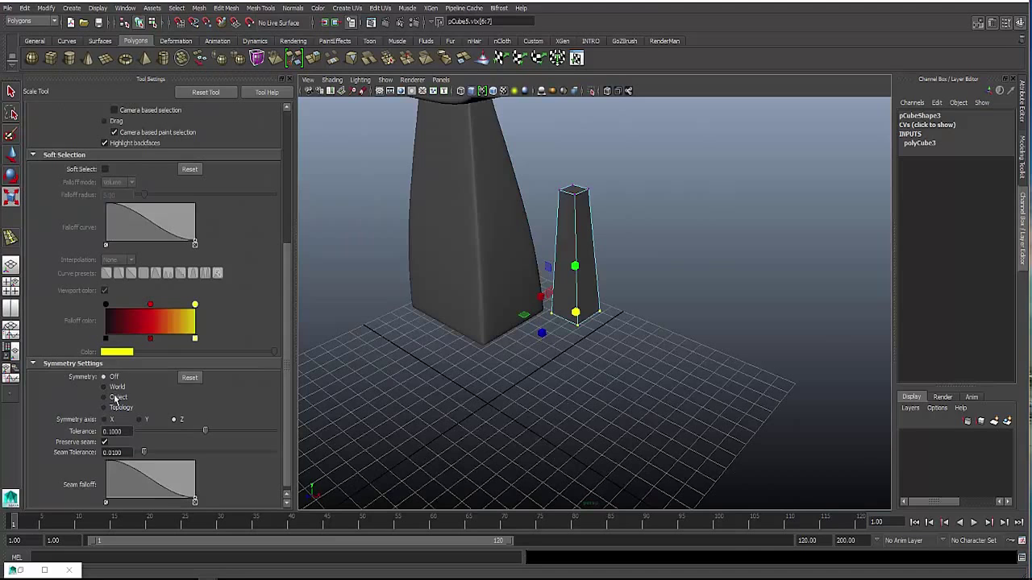
pyautogui.click(291, 79)
pyautogui.keyDown('alt'); pyautogui.moveTo(352, 194); pyautogui.dragTo(453, 240); pyautogui.keyUp('alt')
pyautogui.keyDown('alt'); pyautogui.moveTo(484, 200); pyautogui.dragTo(449, 221); pyautogui.keyUp('alt')
pyautogui.press('w')
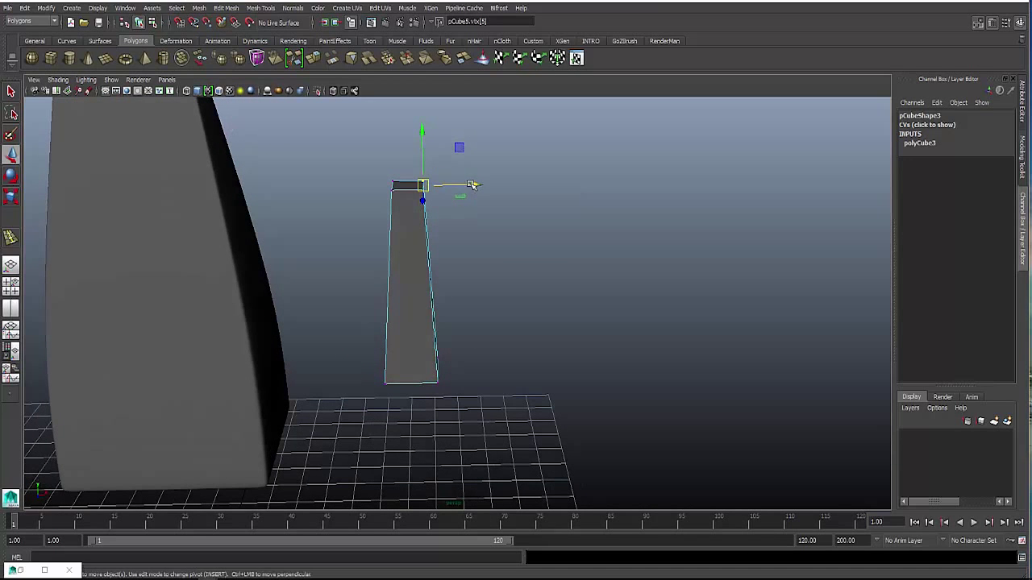
pyautogui.moveTo(472, 185); pyautogui.dragTo(450, 184)
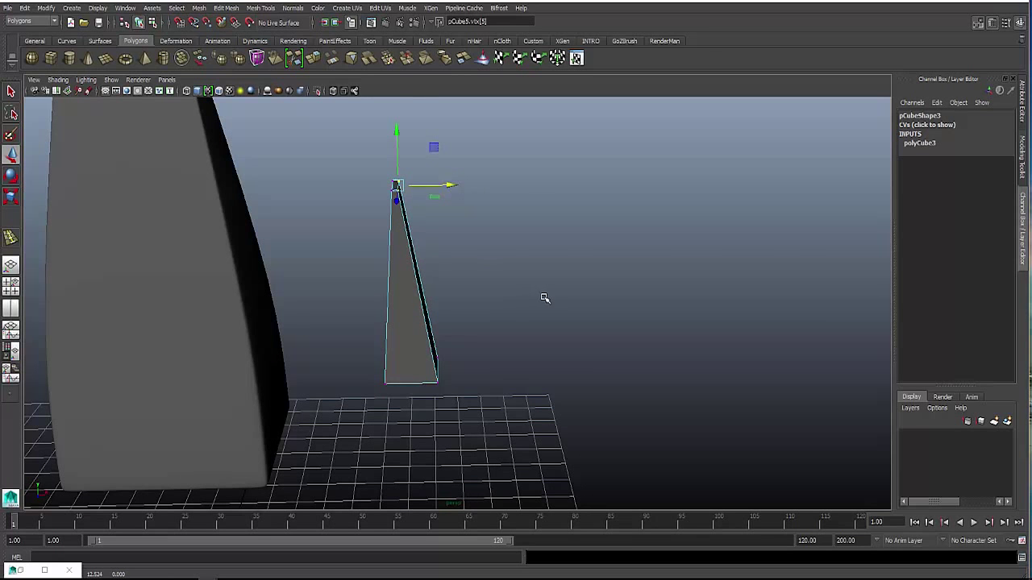
pyautogui.keyDown('alt'); pyautogui.moveTo(542, 299); pyautogui.dragTo(498, 290); pyautogui.keyUp('alt')
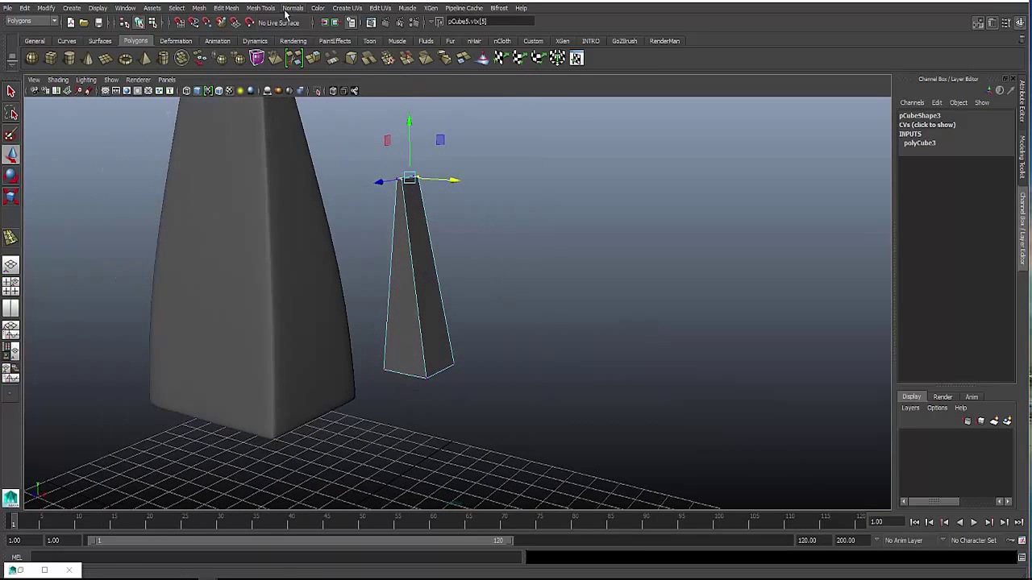
# Insert two vertical edge loops on the tapered bar, close to both side edges of one face
pyautogui.press('g')
pyautogui.keyDown('alt'); pyautogui.moveTo(483, 359); pyautogui.dragTo(435, 370); pyautogui.keyUp('alt')
pyautogui.press('Delete')
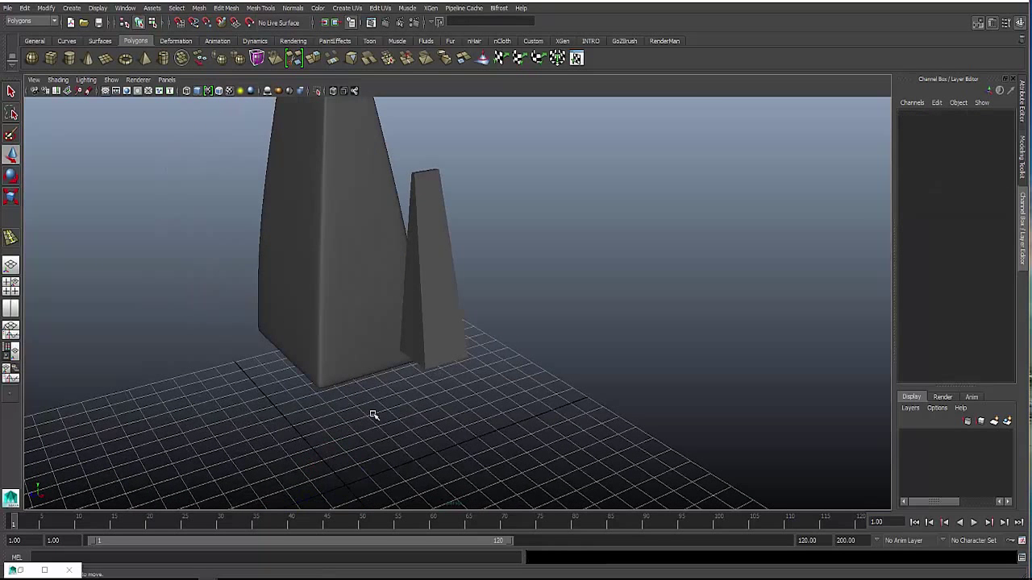
pyautogui.click(226, 8)
pyautogui.moveTo(260, 8)
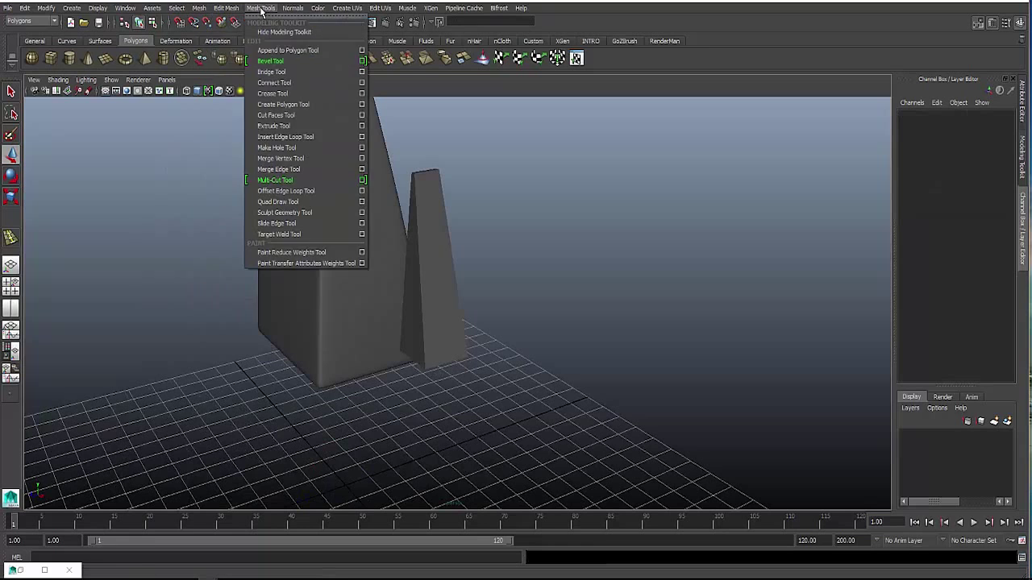
pyautogui.click(288, 135)
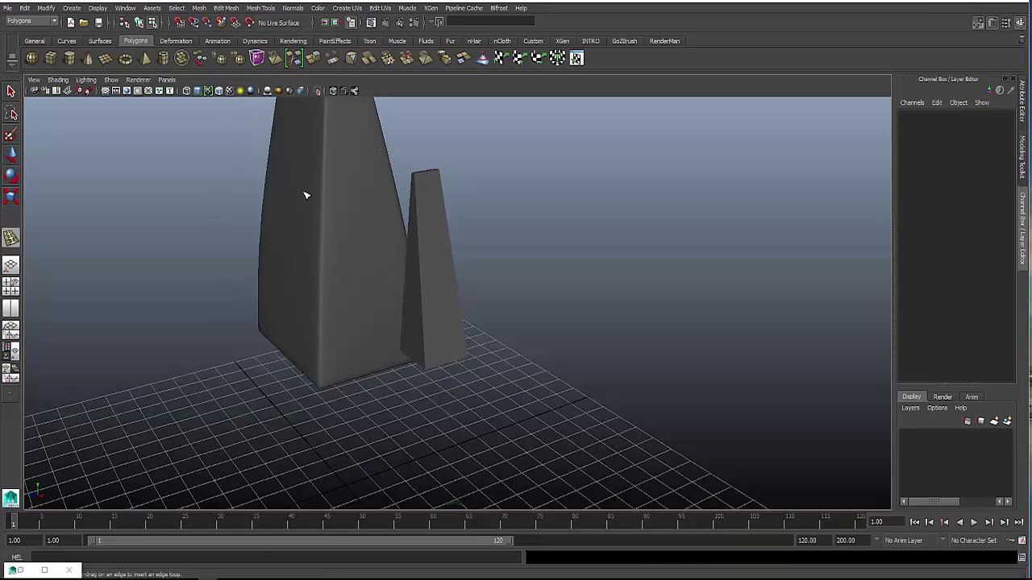
pyautogui.click(434, 366)
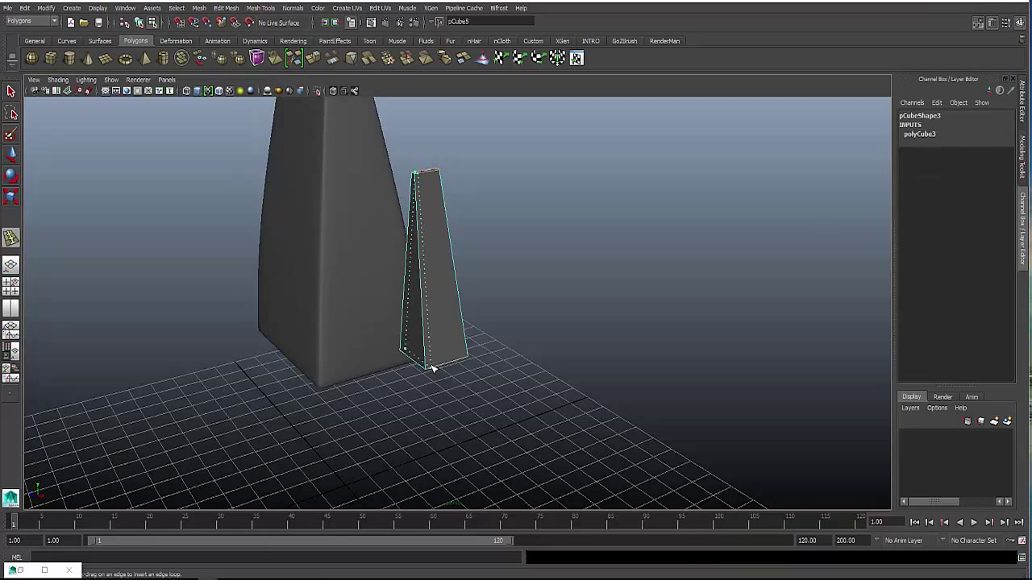
pyautogui.click(436, 367)
pyautogui.click(467, 360)
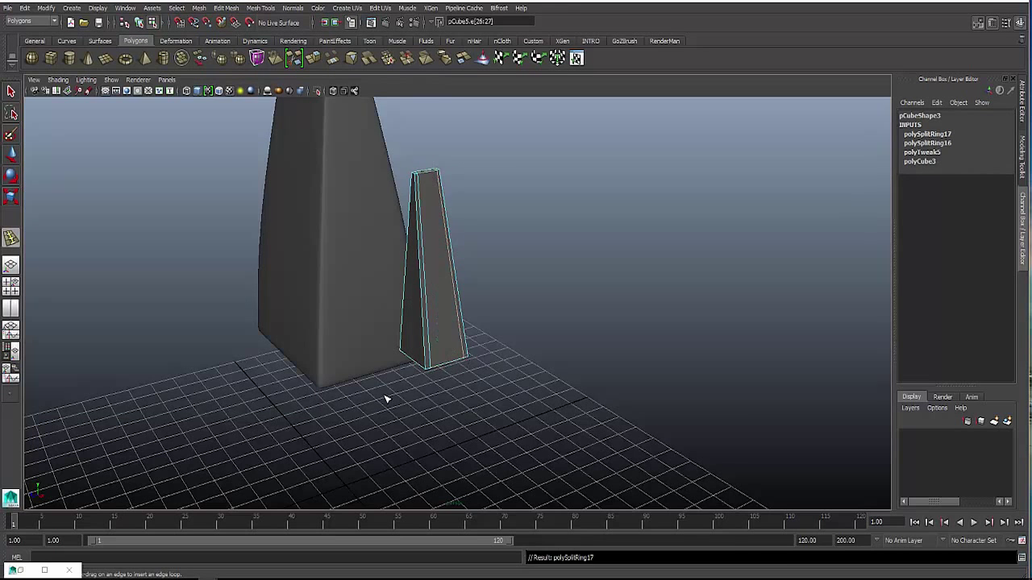
# Insert vertical edge loops near the adjacent face's side edges and horizontal loops near the bar's bottom and top
pyautogui.keyDown('alt'); pyautogui.moveTo(387, 398); pyautogui.dragTo(432, 385); pyautogui.keyUp('alt')
pyautogui.click(397, 379)
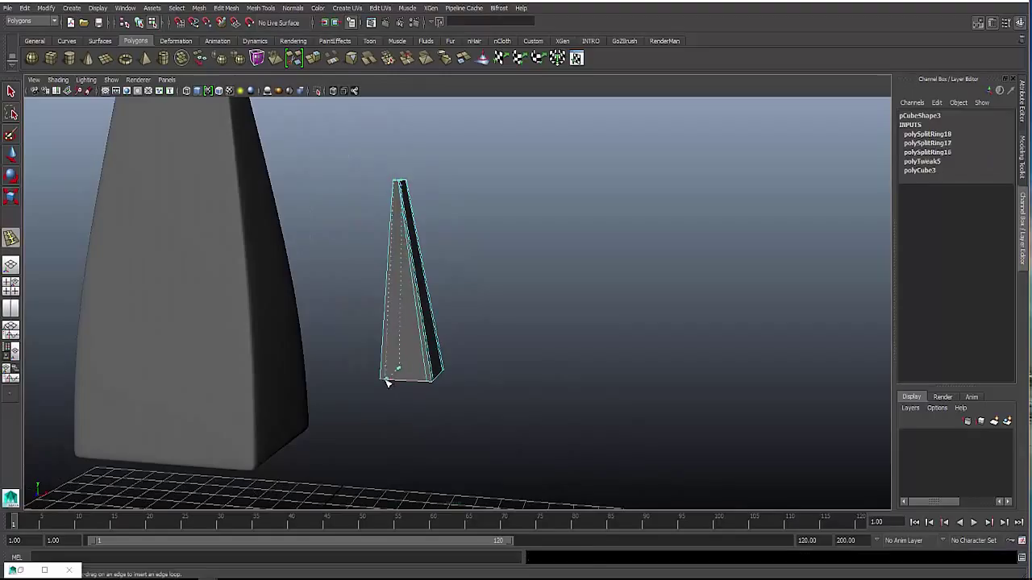
pyautogui.click(387, 384)
pyautogui.click(382, 371)
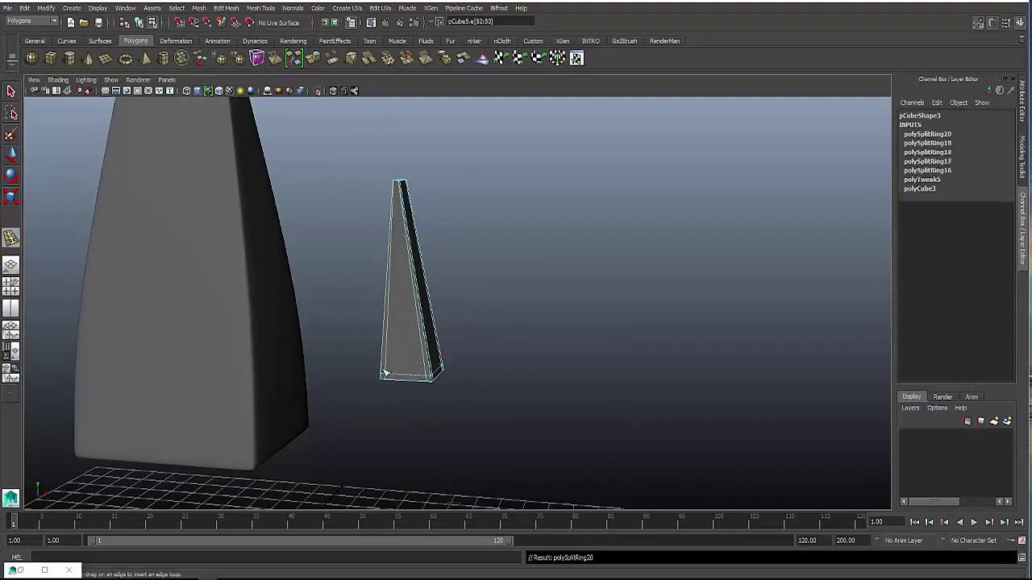
pyautogui.moveTo(404, 203); pyautogui.dragTo(401, 196)
pyautogui.moveTo(391, 250); pyautogui.dragTo(406, 244, button='right')
pyautogui.click(406, 243)
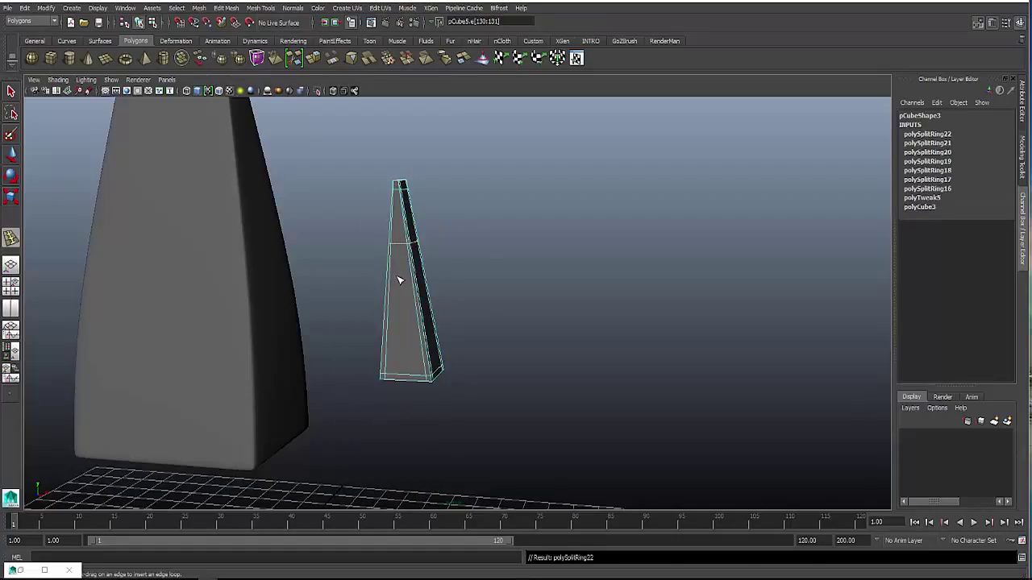
pyautogui.hotkey('ctrl', 'z')
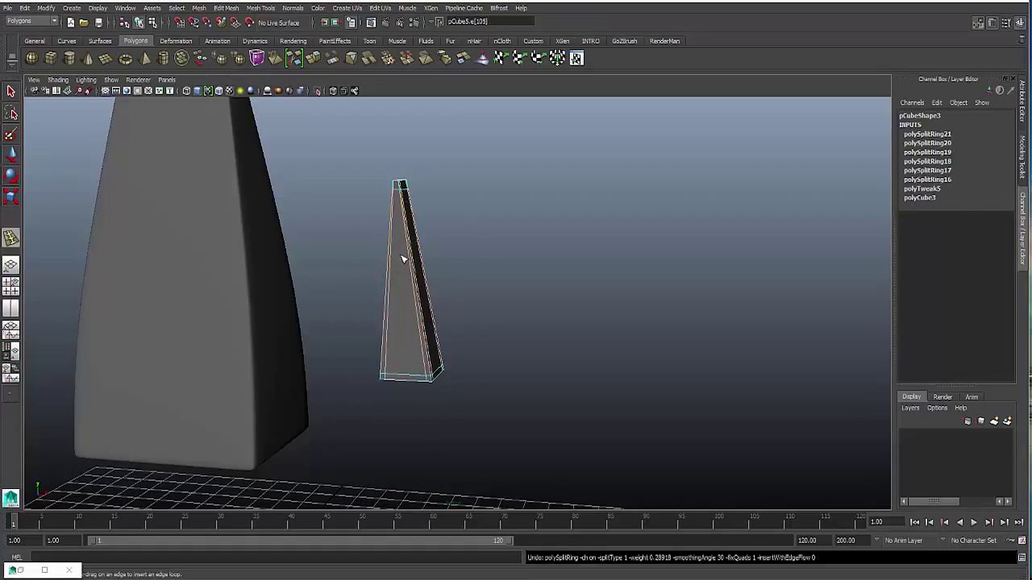
# Move the tapered bar up against the column's upper side, to about X 2.75, Y 12.68
pyautogui.moveTo(403, 258); pyautogui.dragTo(427, 246, button='right')
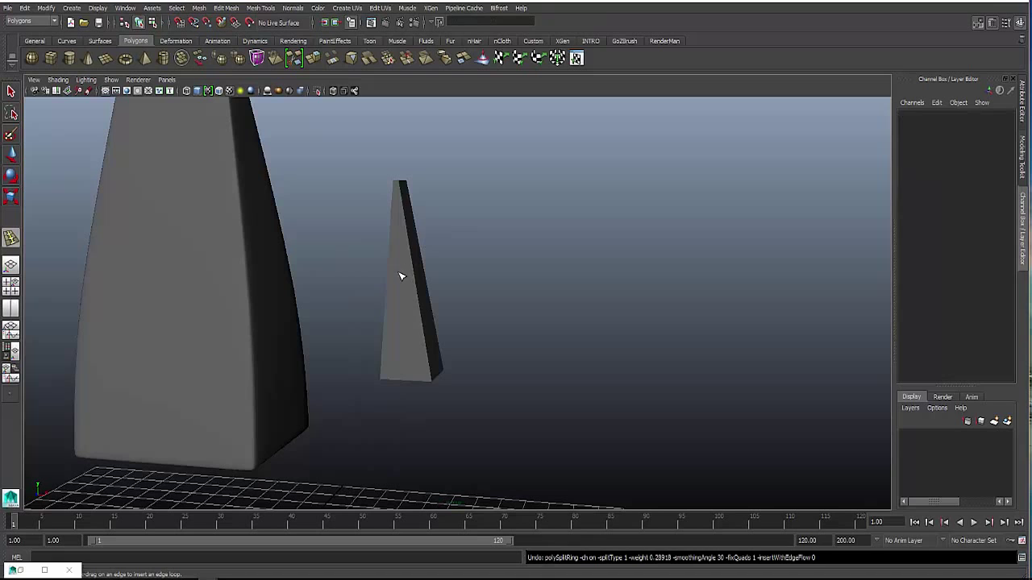
pyautogui.click(400, 272)
pyautogui.press('1')
pyautogui.click(399, 273)
pyautogui.click(414, 270)
pyautogui.press('w')
pyautogui.moveTo(411, 224); pyautogui.dragTo(410, 116)
pyautogui.keyDown('alt'); pyautogui.moveTo(472, 199); pyautogui.dragTo(486, 226); pyautogui.keyUp('alt')
pyautogui.click(129, 284)
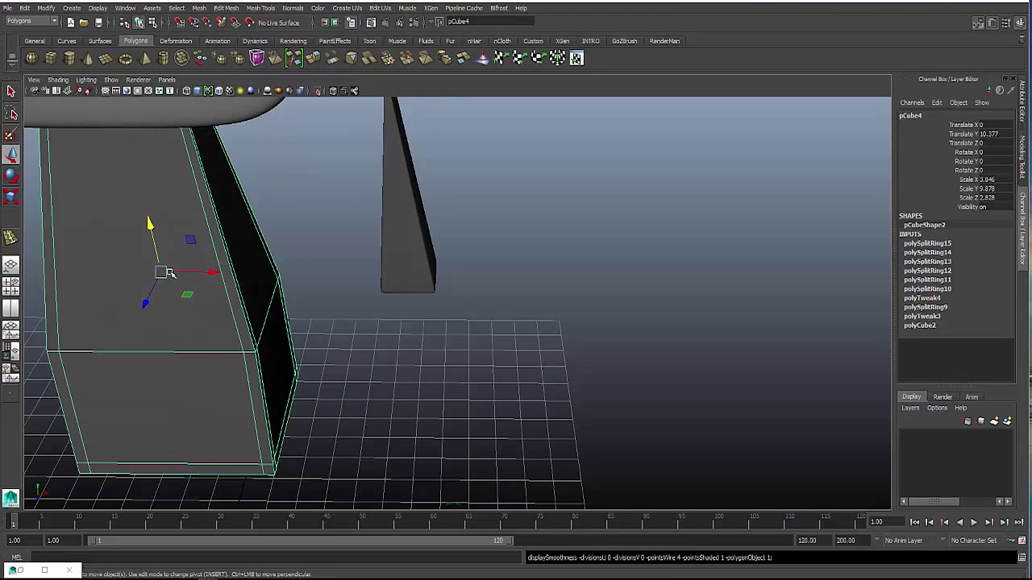
pyautogui.click(381, 196)
pyautogui.moveTo(459, 195); pyautogui.dragTo(347, 232)
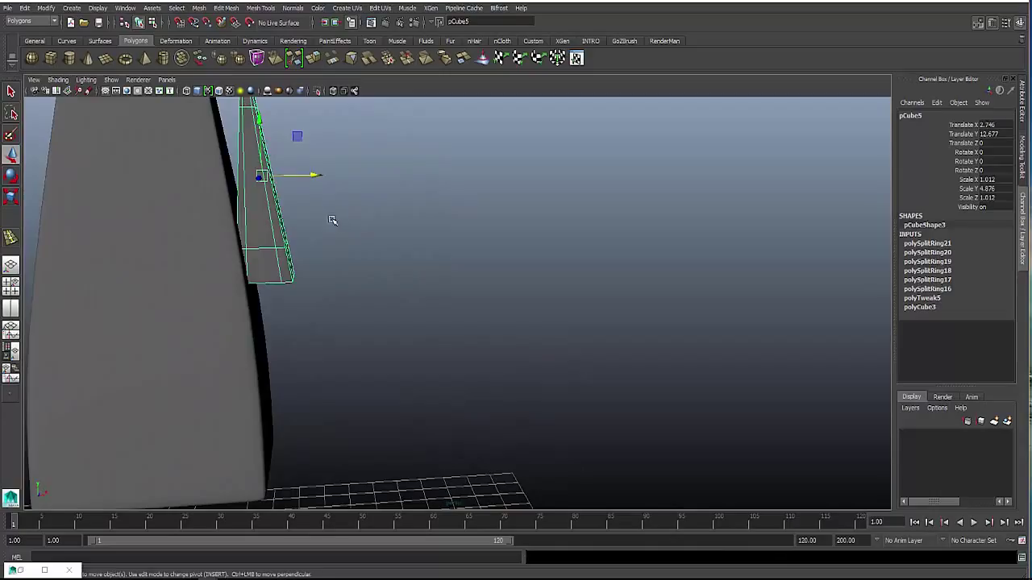
# Lower the bar to about Y 11.94 and rotate it about 12° around Z to follow the column's slope
pyautogui.moveTo(254, 114); pyautogui.dragTo(282, 165)
pyautogui.press('r')
pyautogui.press('e')
pyautogui.press('w')
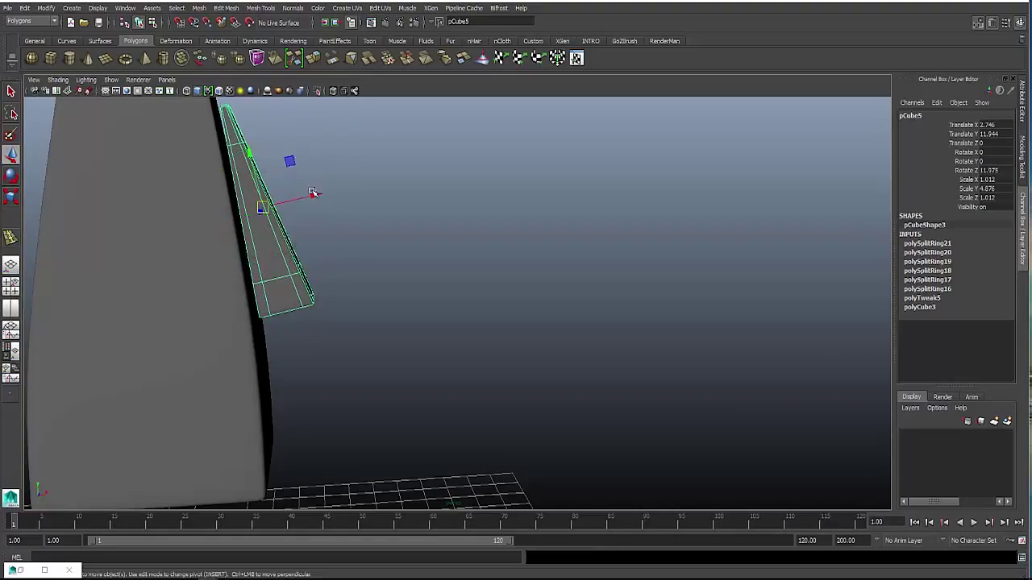
# Fit the bar under the rounded block at about X 2.54, Y 12.63, with its Z rotation at about 13.26°
pyautogui.click(311, 192)
pyautogui.click(265, 224)
pyautogui.moveTo(314, 195); pyautogui.dragTo(310, 195)
pyautogui.keyDown('alt'); pyautogui.moveTo(309, 195); pyautogui.dragTo(361, 284, button='middle'); pyautogui.keyUp('alt')
pyautogui.moveTo(290, 242); pyautogui.dragTo(313, 219)
pyautogui.press('e')
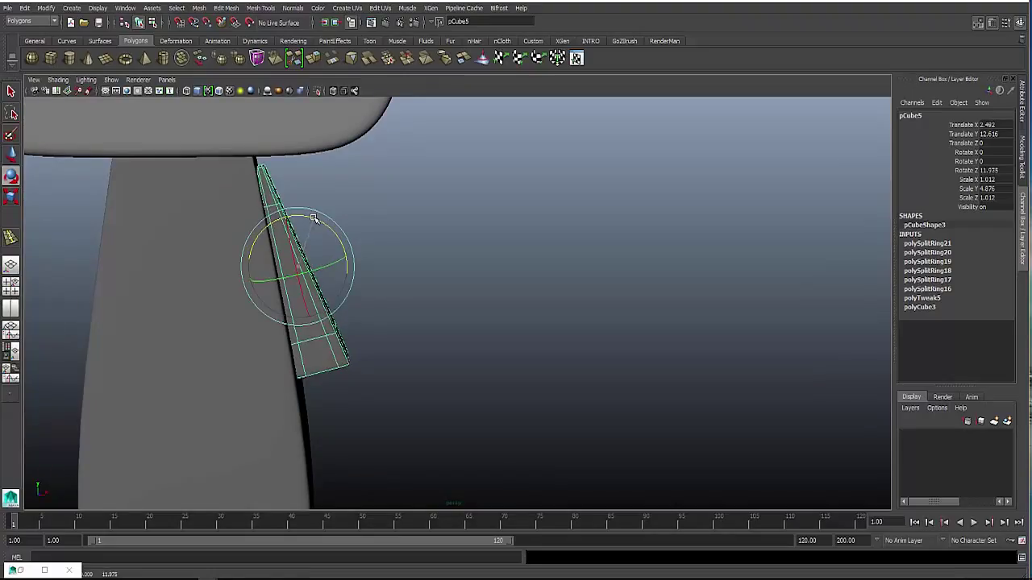
pyautogui.press('w')
pyautogui.moveTo(346, 251); pyautogui.dragTo(345, 251)
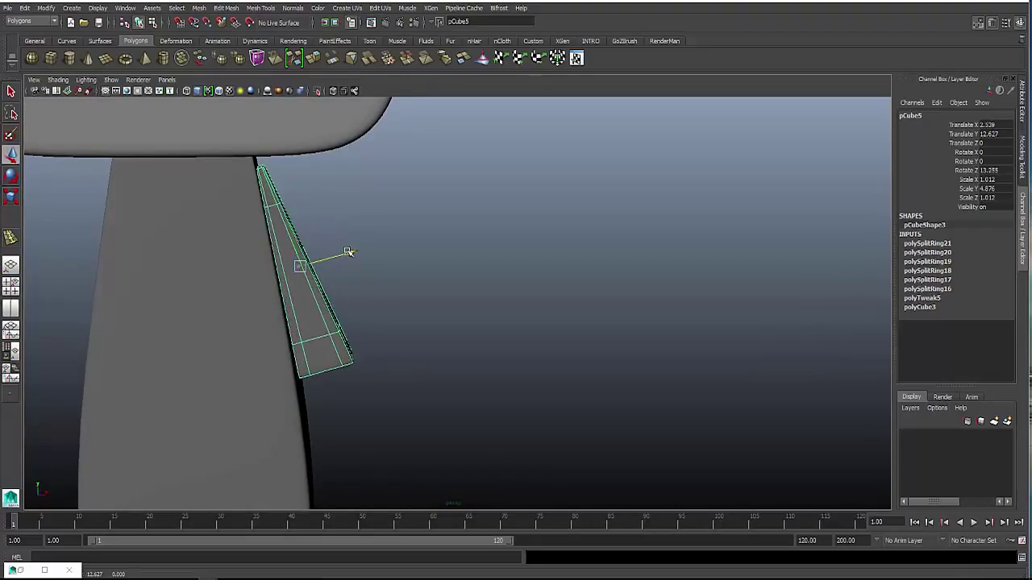
pyautogui.click(403, 299)
# Examine how the arm sits against the body and compare the smoothed and unsmoothed display
pyautogui.keyDown('alt'); pyautogui.moveTo(404, 299); pyautogui.dragTo(461, 328); pyautogui.keyUp('alt')
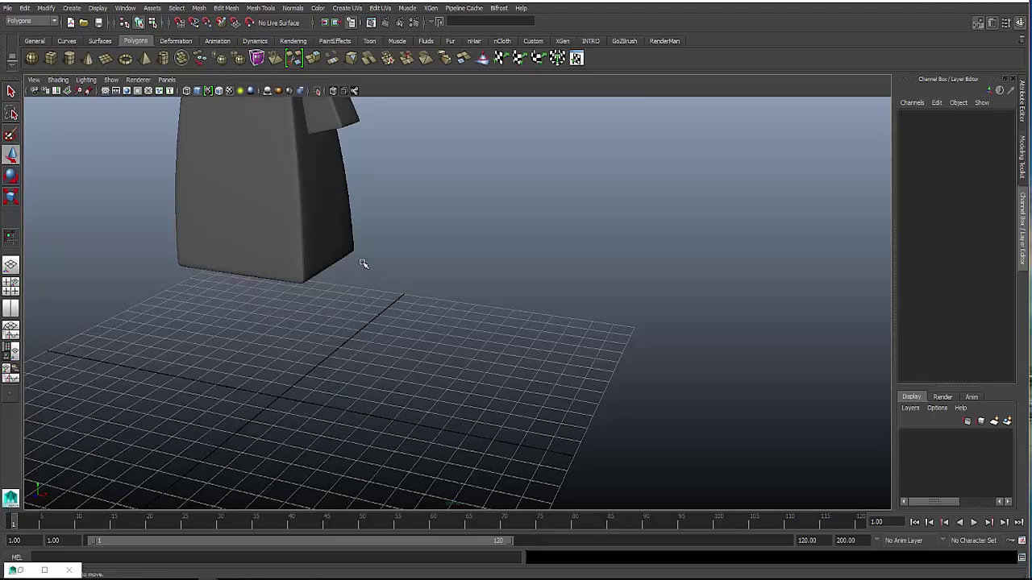
pyautogui.keyDown('alt'); pyautogui.moveTo(396, 217); pyautogui.dragTo(410, 226, button='middle'); pyautogui.keyUp('alt')
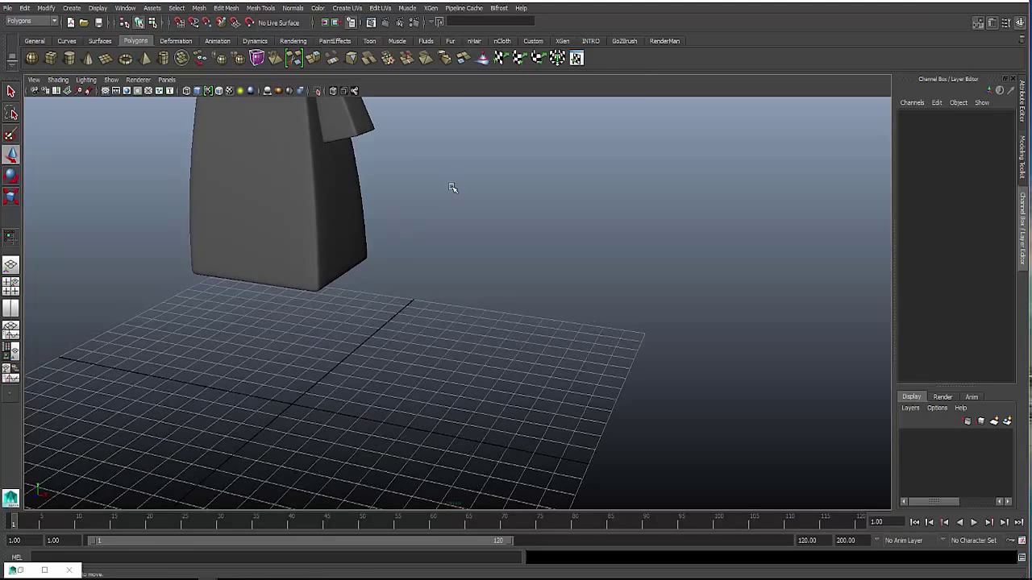
pyautogui.scroll(-3, 452, 187)
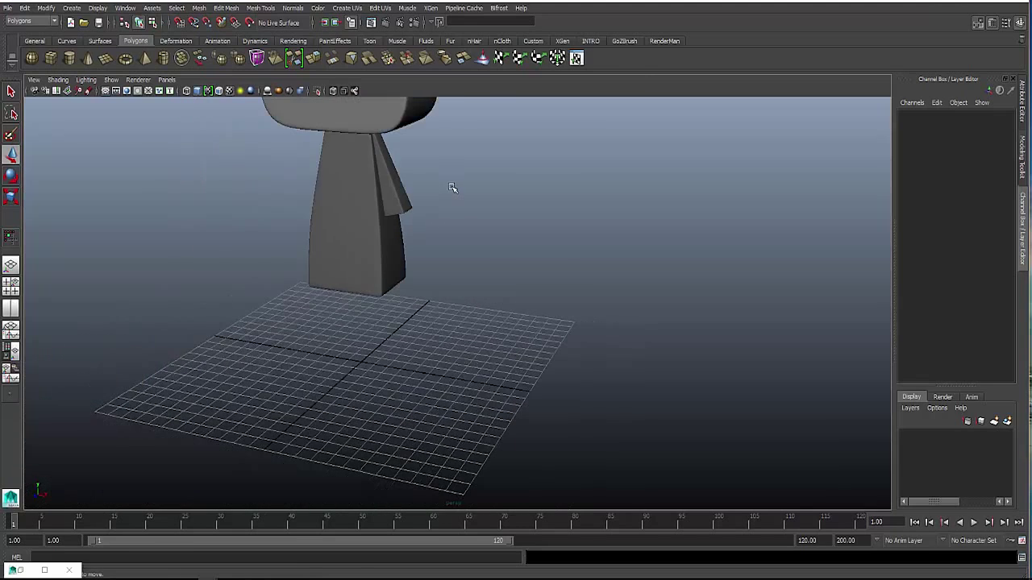
pyautogui.keyDown('alt'); pyautogui.moveTo(454, 185); pyautogui.dragTo(432, 163); pyautogui.keyUp('alt')
pyautogui.click(406, 207)
pyautogui.press('3')
pyautogui.press('1')
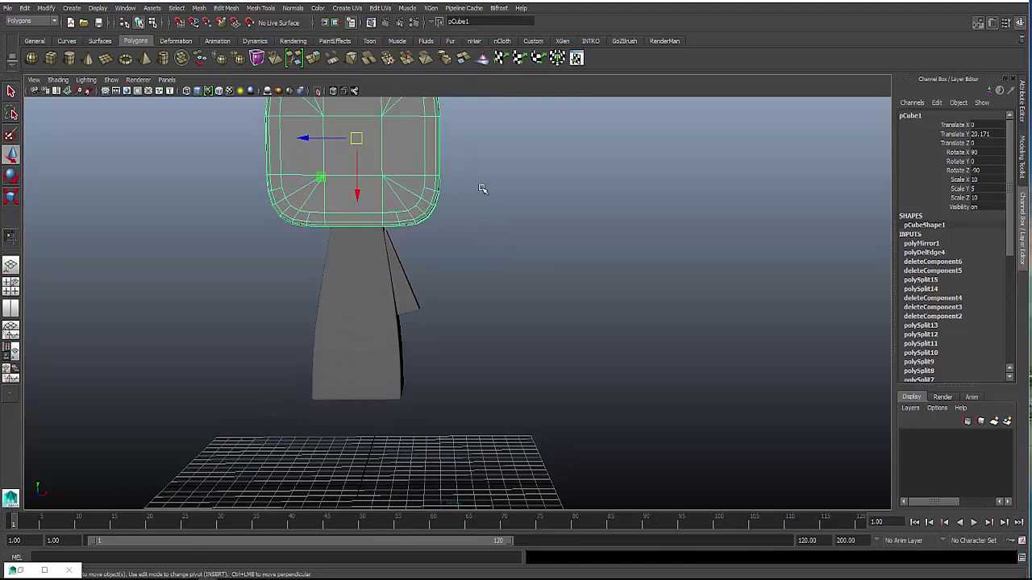
# Duplicate the rounded head block and move the copy sideways to about X 15.05
pyautogui.keyDown('alt'); pyautogui.moveTo(503, 168); pyautogui.dragTo(457, 244); pyautogui.keyUp('alt')
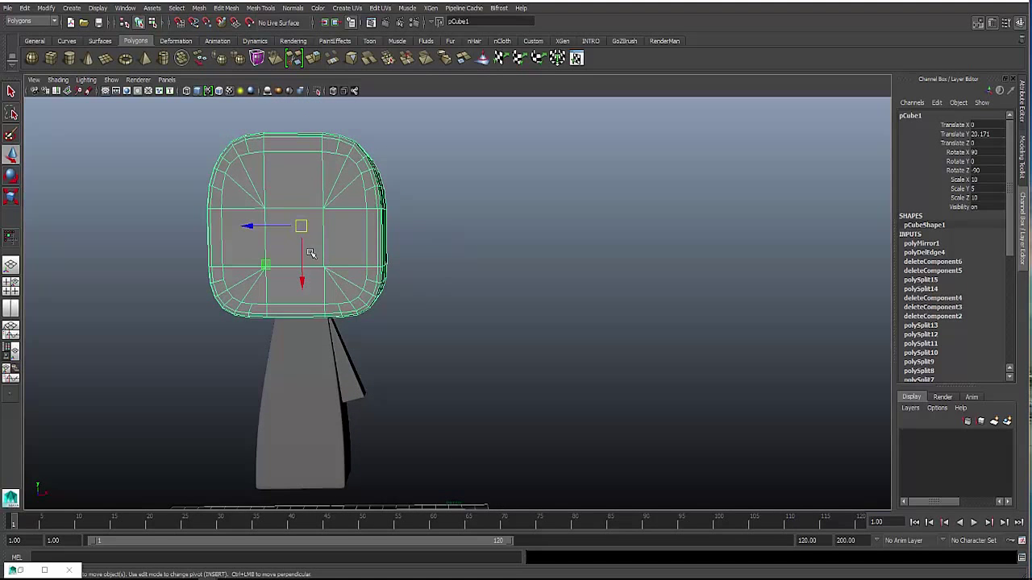
pyautogui.hotkey('ctrl', 'd')
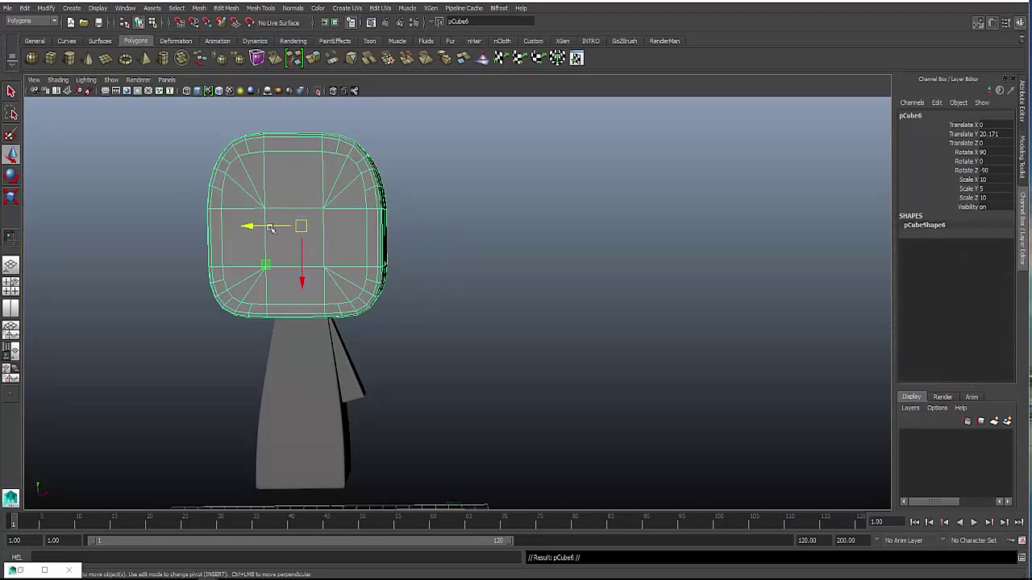
pyautogui.moveTo(249, 226); pyautogui.dragTo(518, 244)
# Delete the duplicate's faces except for one lower rounded quarter, including the stray faces above it
pyautogui.moveTo(553, 225); pyautogui.dragTo(553, 250, button='right')
pyautogui.moveTo(554, 369); pyautogui.dragTo(684, 189)
pyautogui.press('Delete')
pyautogui.press('Delete')
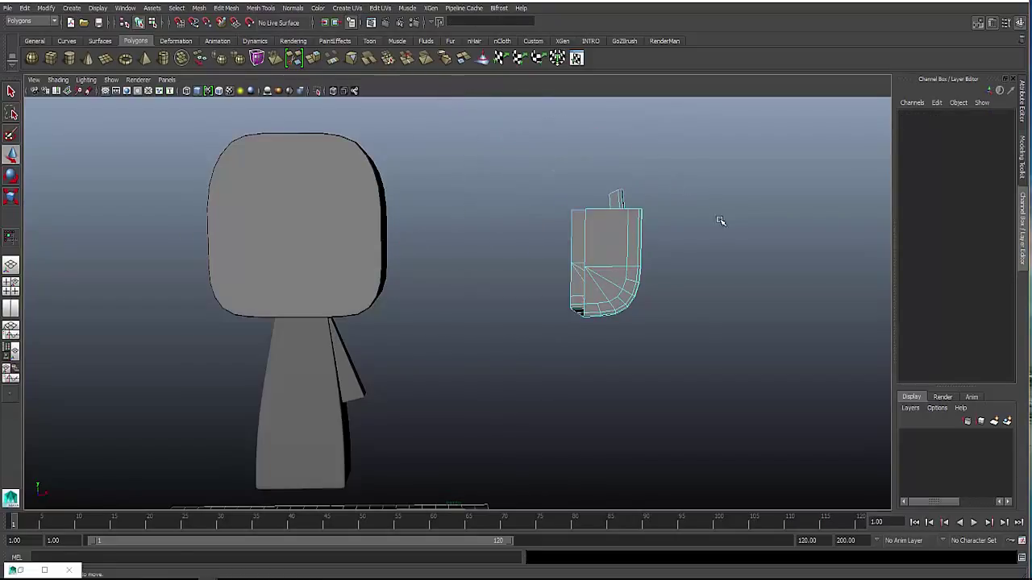
pyautogui.keyDown('alt'); pyautogui.moveTo(720, 221); pyautogui.dragTo(688, 242); pyautogui.keyUp('alt')
pyautogui.moveTo(605, 185); pyautogui.dragTo(642, 257)
pyautogui.press('Delete')
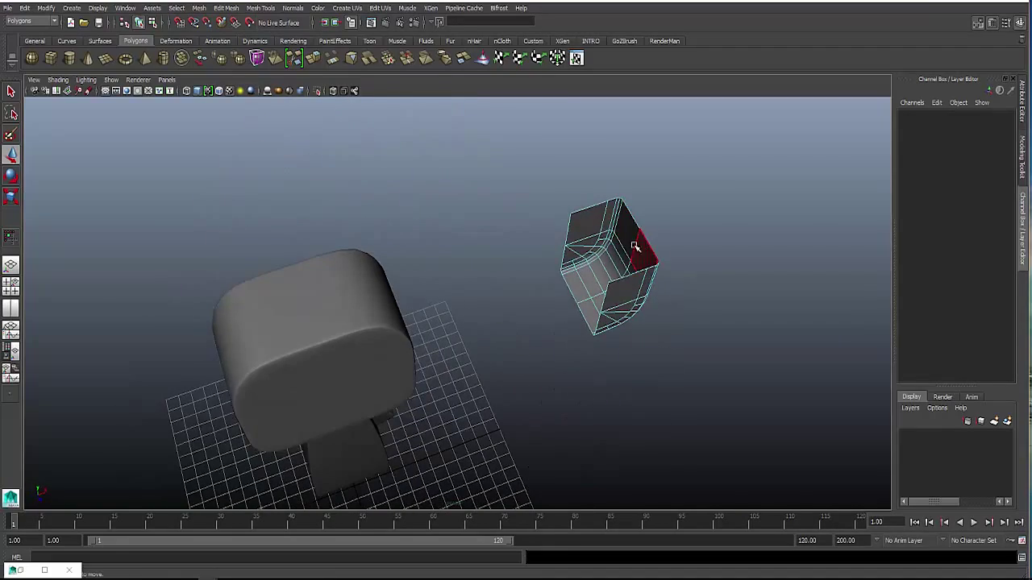
# Delete the strip of faces joining the quarter's front and back panels
pyautogui.keyDown('alt'); pyautogui.moveTo(825, 241); pyautogui.dragTo(610, 295); pyautogui.keyUp('alt')
pyautogui.keyDown('alt'); pyautogui.moveTo(541, 342); pyautogui.dragTo(669, 241); pyautogui.keyUp('alt')
pyautogui.keyDown('alt'); pyautogui.moveTo(737, 172); pyautogui.dragTo(549, 187); pyautogui.keyUp('alt')
pyautogui.moveTo(525, 116); pyautogui.dragTo(468, 286)
pyautogui.press('Delete')
# Select the border edges of the two separate panels and bridge them into a closed block
pyautogui.rightClick(468, 283)
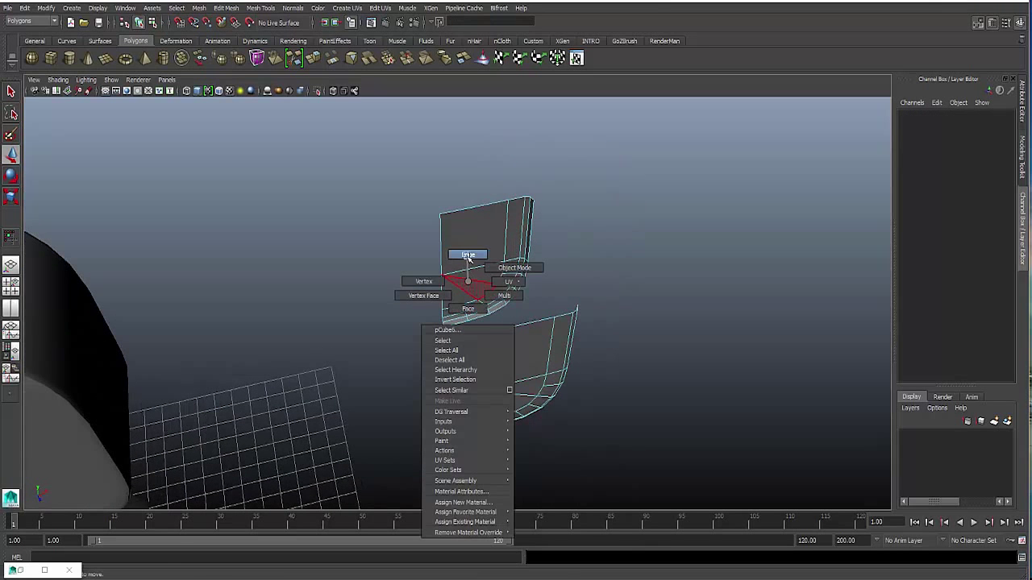
pyautogui.click(468, 255)
pyautogui.click(464, 212)
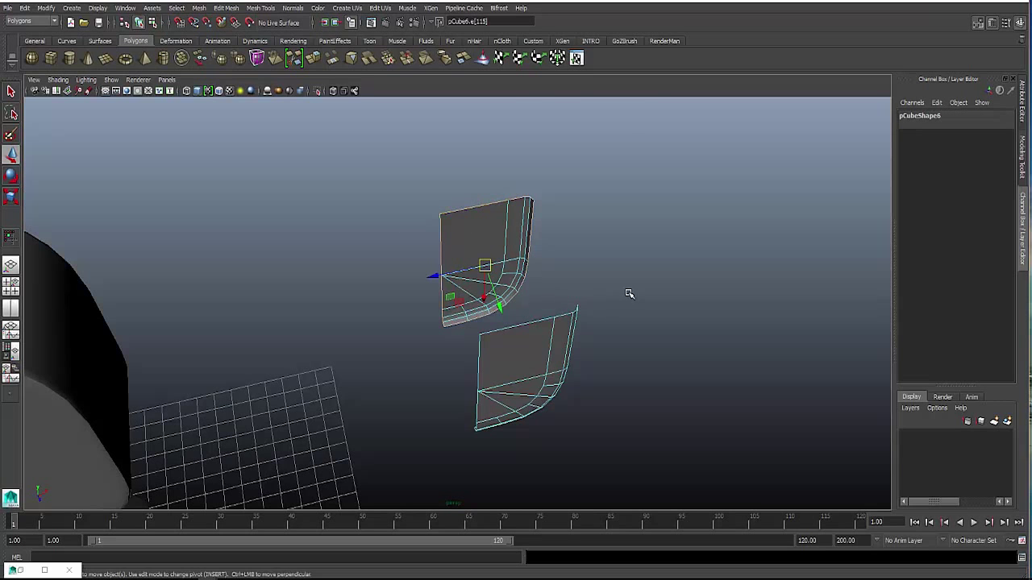
pyautogui.keyDown('alt'); pyautogui.moveTo(630, 293); pyautogui.dragTo(627, 208); pyautogui.keyUp('alt')
pyautogui.keyDown('alt'); pyautogui.moveTo(735, 218); pyautogui.dragTo(515, 200); pyautogui.keyUp('alt')
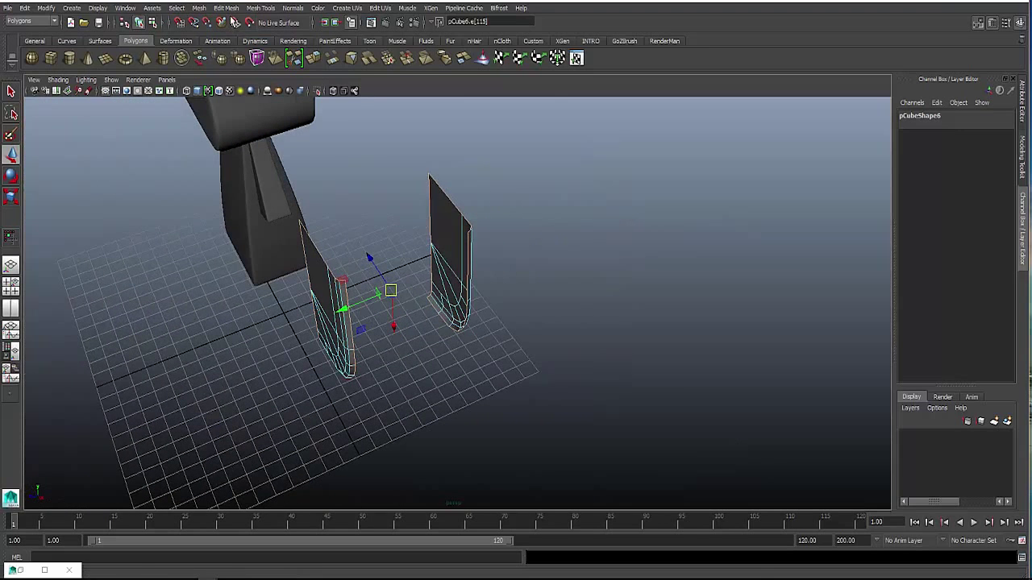
pyautogui.click(229, 8)
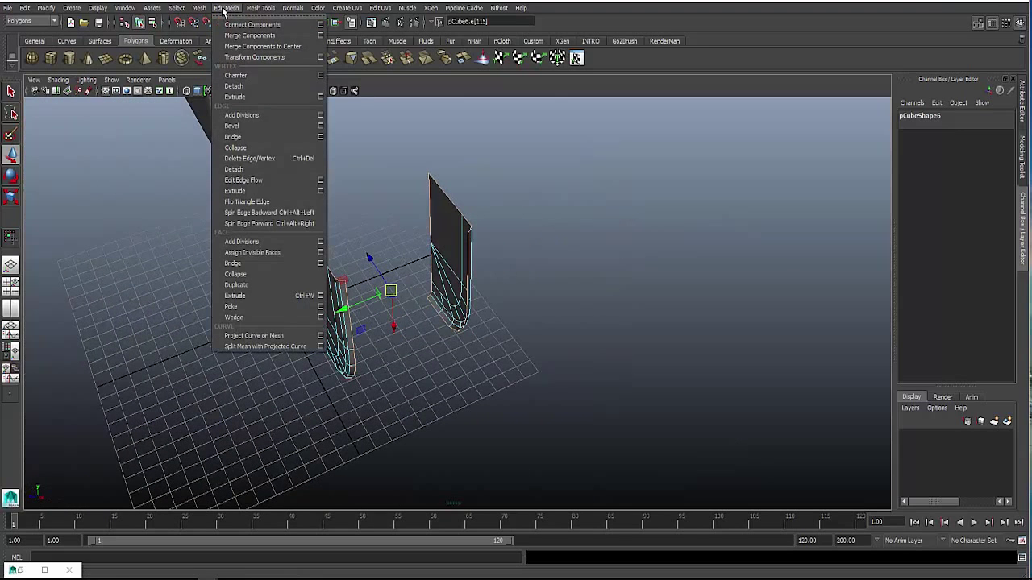
pyautogui.click(234, 136)
pyautogui.keyDown('alt'); pyautogui.moveTo(530, 237); pyautogui.dragTo(528, 212); pyautogui.keyUp('alt')
pyautogui.moveTo(433, 216); pyautogui.dragTo(468, 204, button='right')
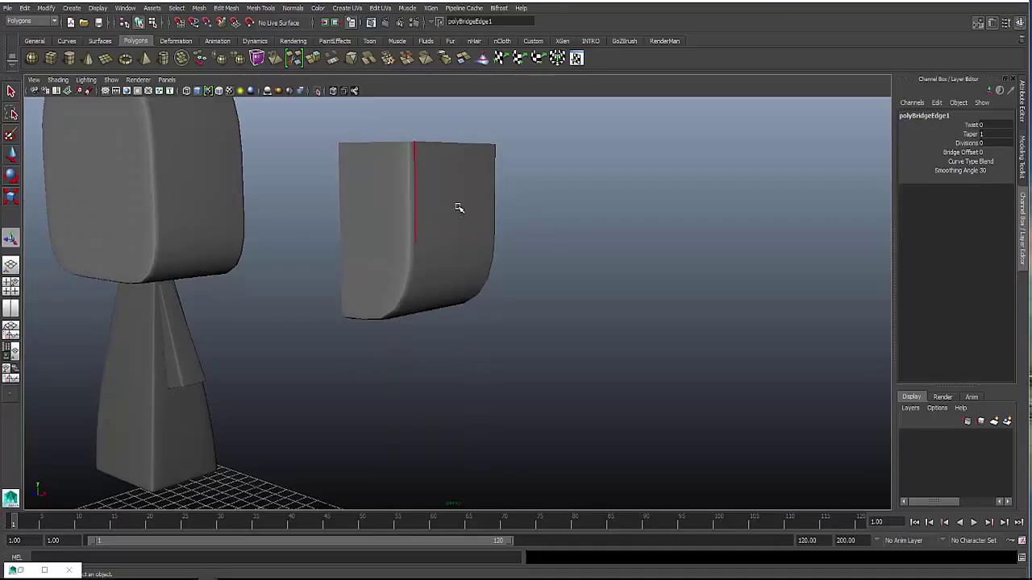
# Narrow the bridged block by scaling it to about 3.35 in Y
pyautogui.click(433, 211)
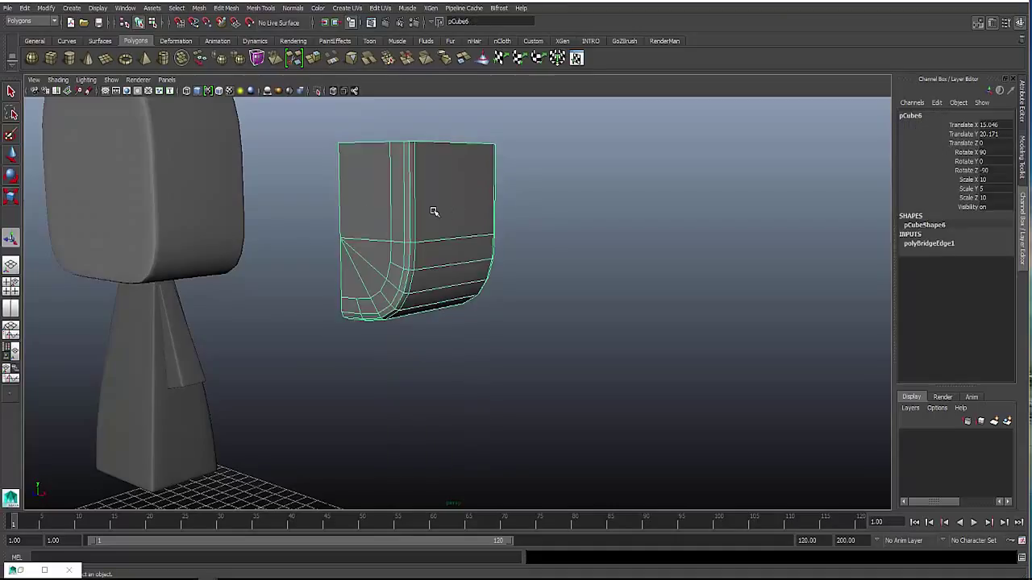
pyautogui.press('r')
pyautogui.keyDown('alt'); pyautogui.moveTo(462, 201); pyautogui.dragTo(323, 181); pyautogui.keyUp('alt')
pyautogui.click(525, 223)
pyautogui.scroll(3, 489, 242)
pyautogui.click(368, 221)
pyautogui.keyDown('alt'); pyautogui.moveTo(368, 221); pyautogui.dragTo(482, 235); pyautogui.keyUp('alt')
pyautogui.keyDown('alt'); pyautogui.moveTo(482, 235); pyautogui.dragTo(482, 246, button='middle'); pyautogui.keyUp('alt')
pyautogui.keyDown('alt'); pyautogui.moveTo(481, 247); pyautogui.dragTo(419, 221); pyautogui.keyUp('alt')
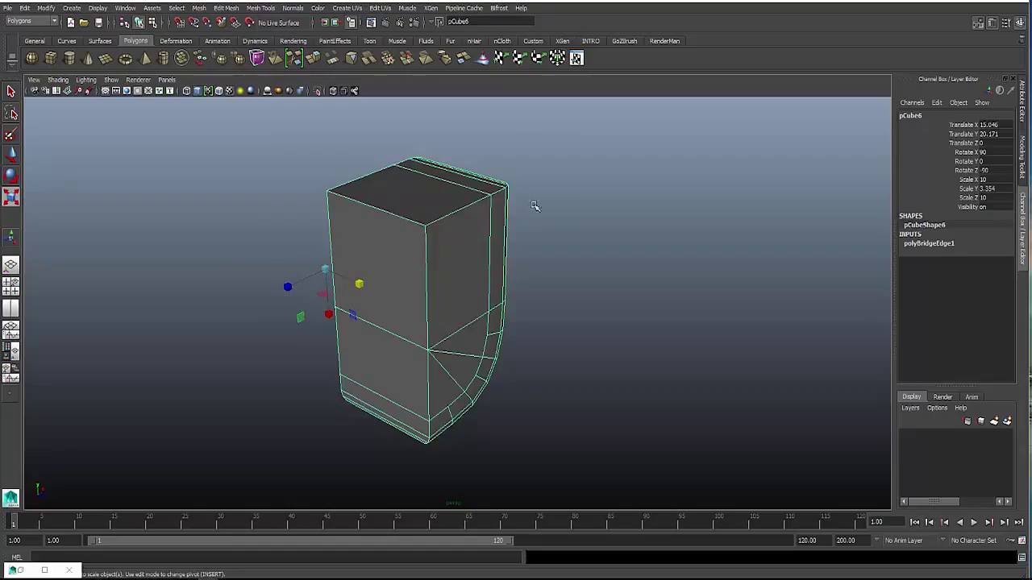
pyautogui.keyDown('alt'); pyautogui.moveTo(552, 205); pyautogui.dragTo(545, 202); pyautogui.keyUp('alt')
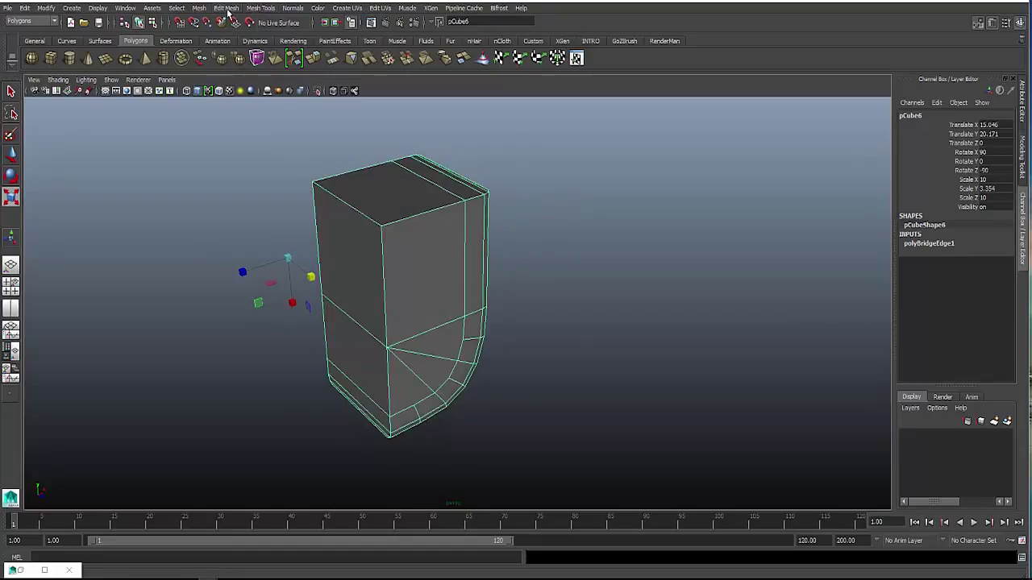
# Insert three supporting edge loops close to the block's top and vertical corner edges, and select the whole block
pyautogui.click(261, 8)
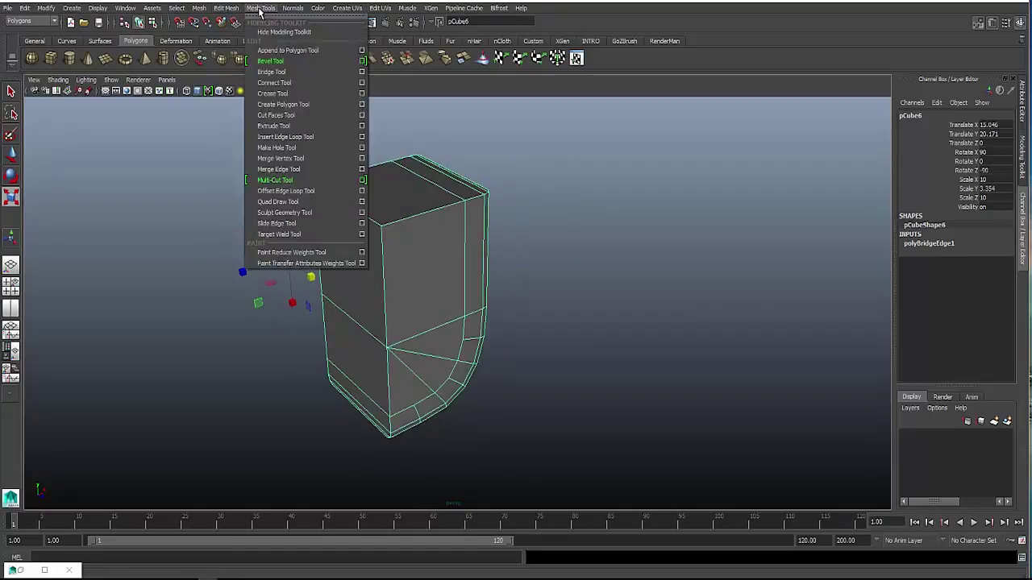
pyautogui.click(298, 138)
pyautogui.click(383, 236)
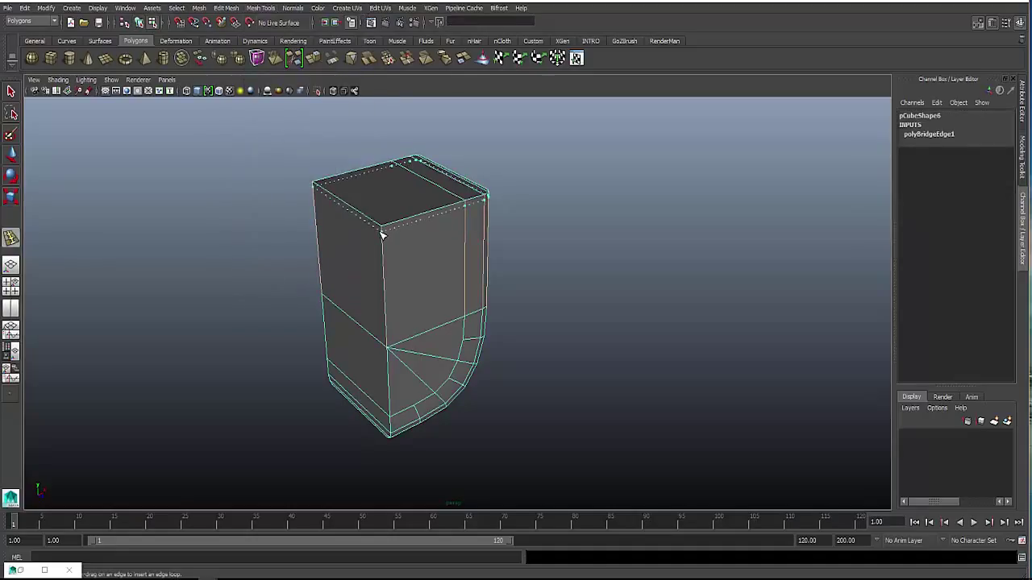
pyautogui.click(383, 234)
pyautogui.keyDown('alt'); pyautogui.moveTo(395, 257); pyautogui.dragTo(430, 233); pyautogui.keyUp('alt')
pyautogui.click(424, 235)
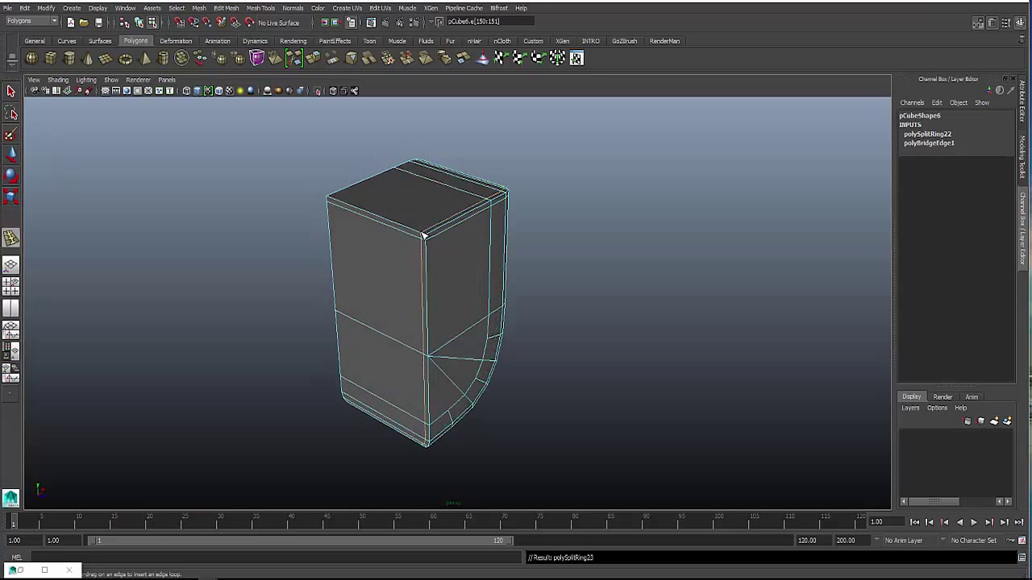
pyautogui.click(337, 200)
pyautogui.keyDown('alt'); pyautogui.moveTo(612, 212); pyautogui.dragTo(500, 225); pyautogui.keyUp('alt')
pyautogui.moveTo(387, 219); pyautogui.dragTo(404, 208, button='right')
pyautogui.click(373, 228)
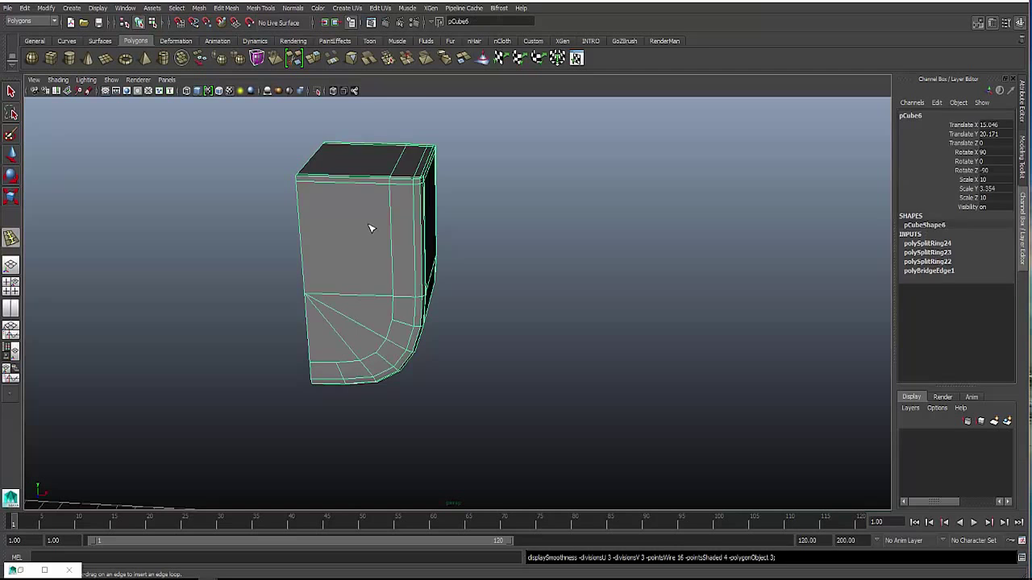
# Lower the smoothed leg block to about 18.49 in Translate Y and center its pivot
pyautogui.click(497, 235)
pyautogui.scroll(3, 483, 267)
pyautogui.keyDown('alt'); pyautogui.moveTo(484, 267); pyautogui.dragTo(172, 349); pyautogui.keyUp('alt')
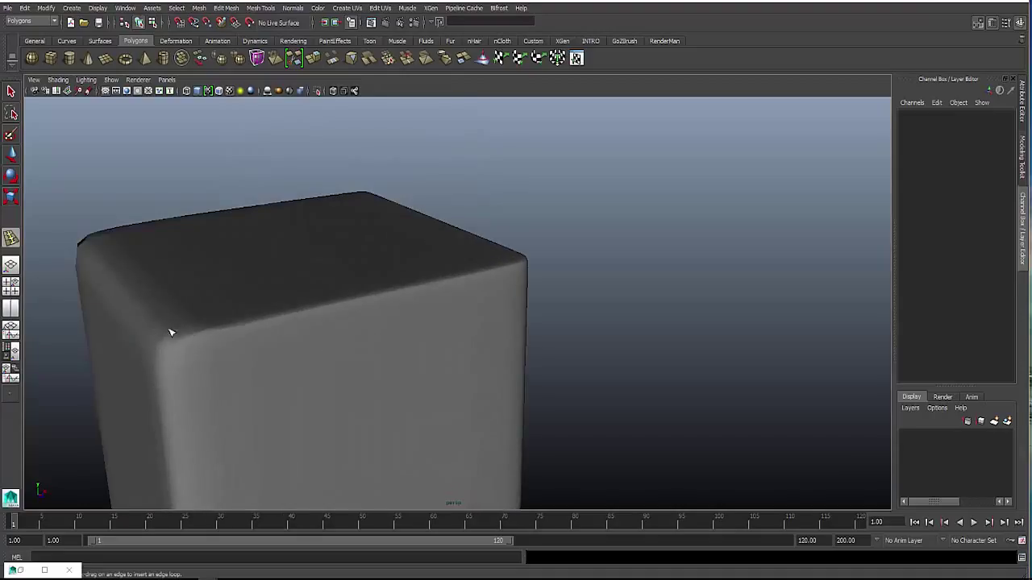
pyautogui.scroll(-10, 284, 362)
pyautogui.click(396, 329)
pyautogui.press('w')
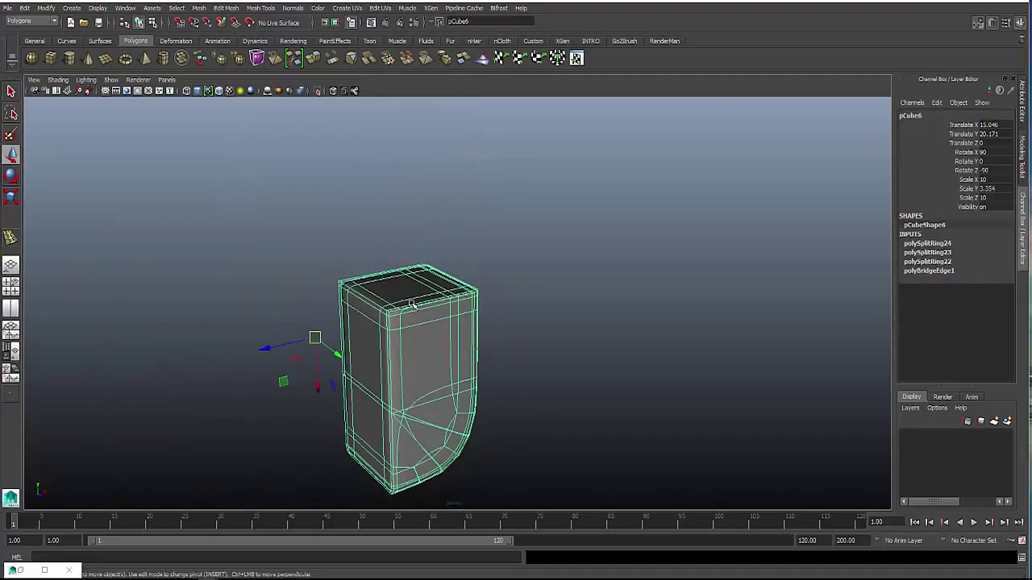
pyautogui.moveTo(315, 369); pyautogui.dragTo(345, 122)
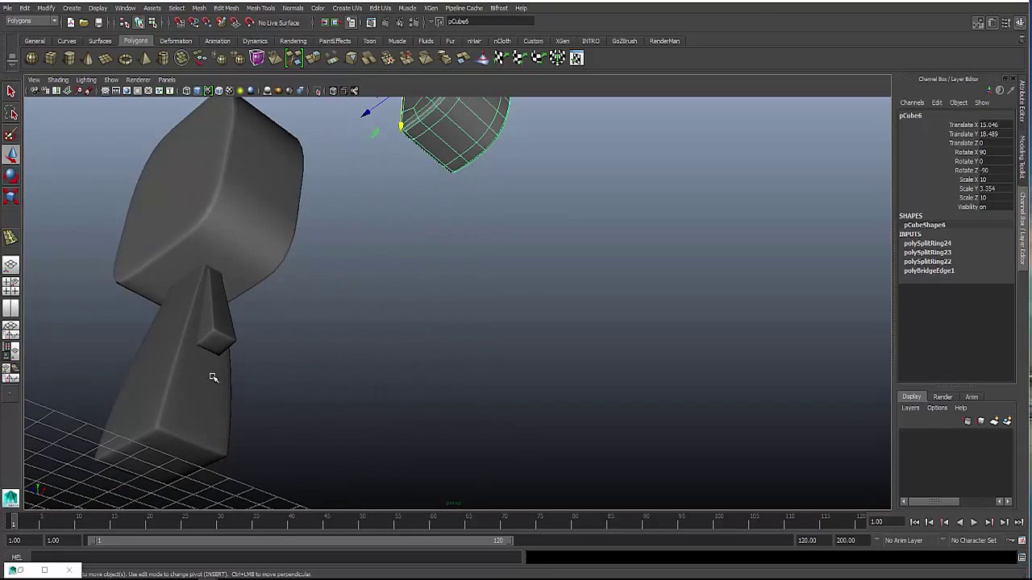
pyautogui.keyDown('alt'); pyautogui.moveTo(396, 253); pyautogui.dragTo(355, 297); pyautogui.keyUp('alt')
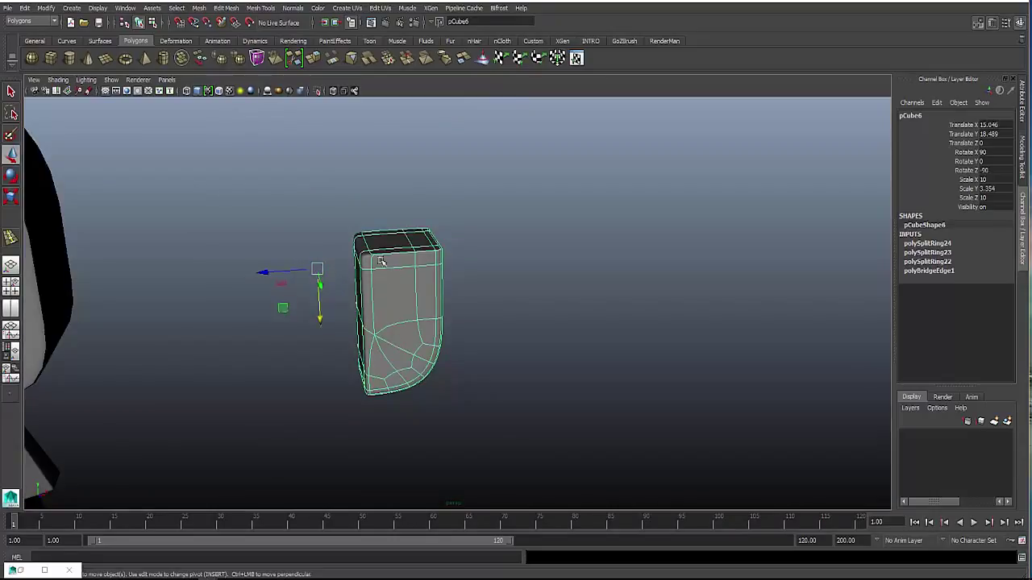
pyautogui.click(46, 9)
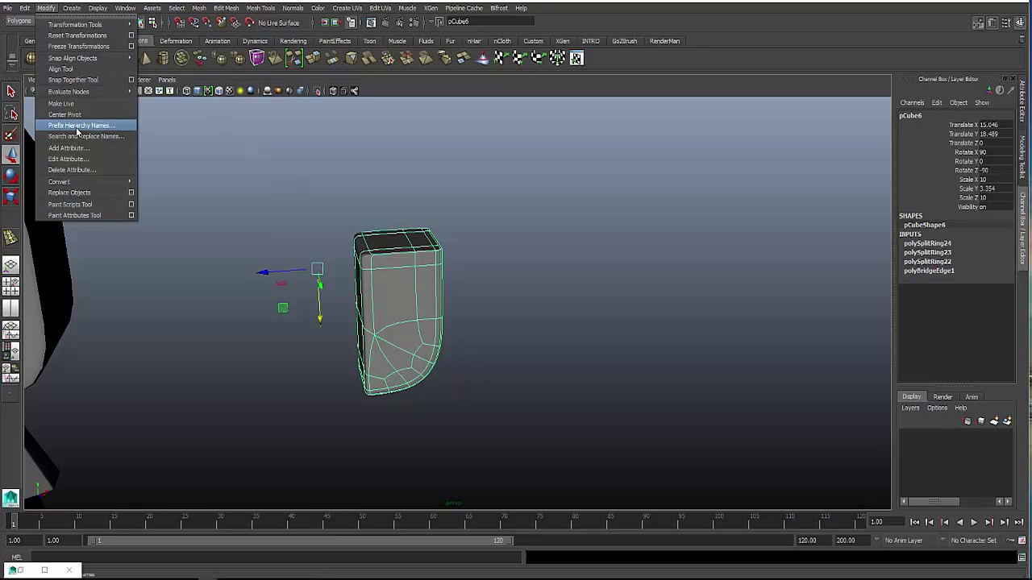
pyautogui.click(69, 112)
# Move the leg block down beneath the character's body, to about -2.25 in Translate X and 4.63 in Translate Y
pyautogui.moveTo(398, 360); pyautogui.dragTo(400, 468)
pyautogui.keyDown('alt'); pyautogui.moveTo(457, 433); pyautogui.dragTo(542, 187, button='middle'); pyautogui.keyUp('alt')
pyautogui.moveTo(479, 201); pyautogui.dragTo(41, 362)
pyautogui.keyDown('alt'); pyautogui.moveTo(145, 347); pyautogui.dragTo(299, 246, button='middle'); pyautogui.keyUp('alt')
pyautogui.moveTo(207, 292); pyautogui.dragTo(224, 293)
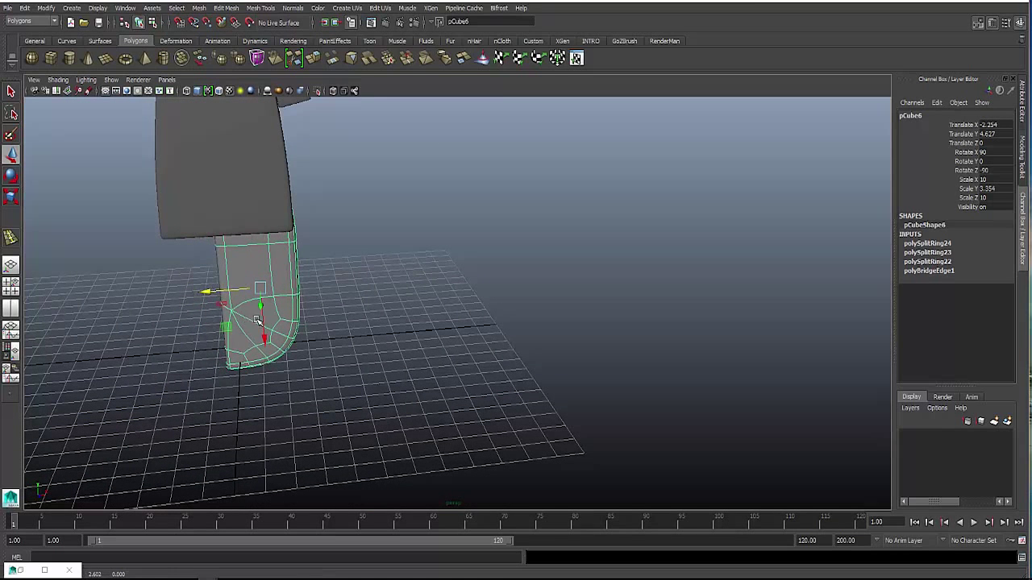
# Scale the leg block uniformly to about 7.13, 2.39, 7.13 and fit it against the body's underside at about X -2.11, Y 5.67
pyautogui.moveTo(264, 322); pyautogui.dragTo(233, 264)
pyautogui.press('r')
pyautogui.keyDown('alt'); pyautogui.moveTo(305, 248); pyautogui.dragTo(239, 254); pyautogui.keyUp('alt')
pyautogui.press('w')
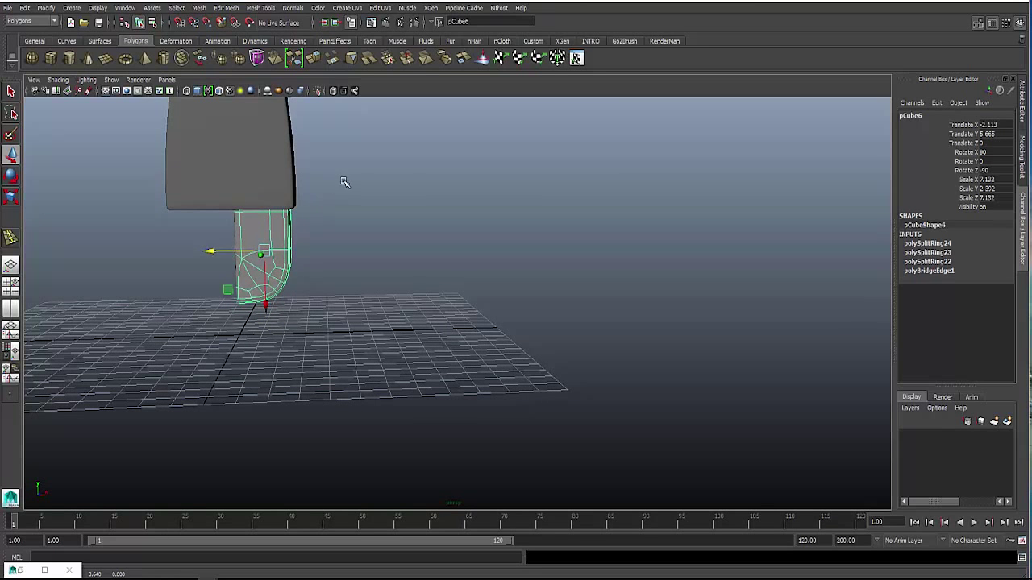
pyautogui.keyDown('alt'); pyautogui.moveTo(345, 183); pyautogui.dragTo(400, 243, button='middle'); pyautogui.keyUp('alt')
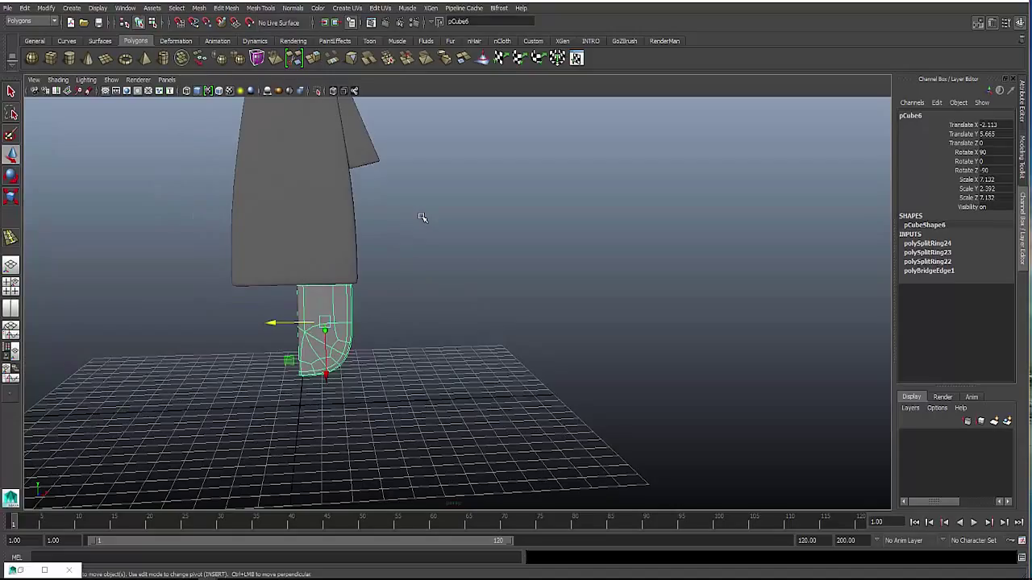